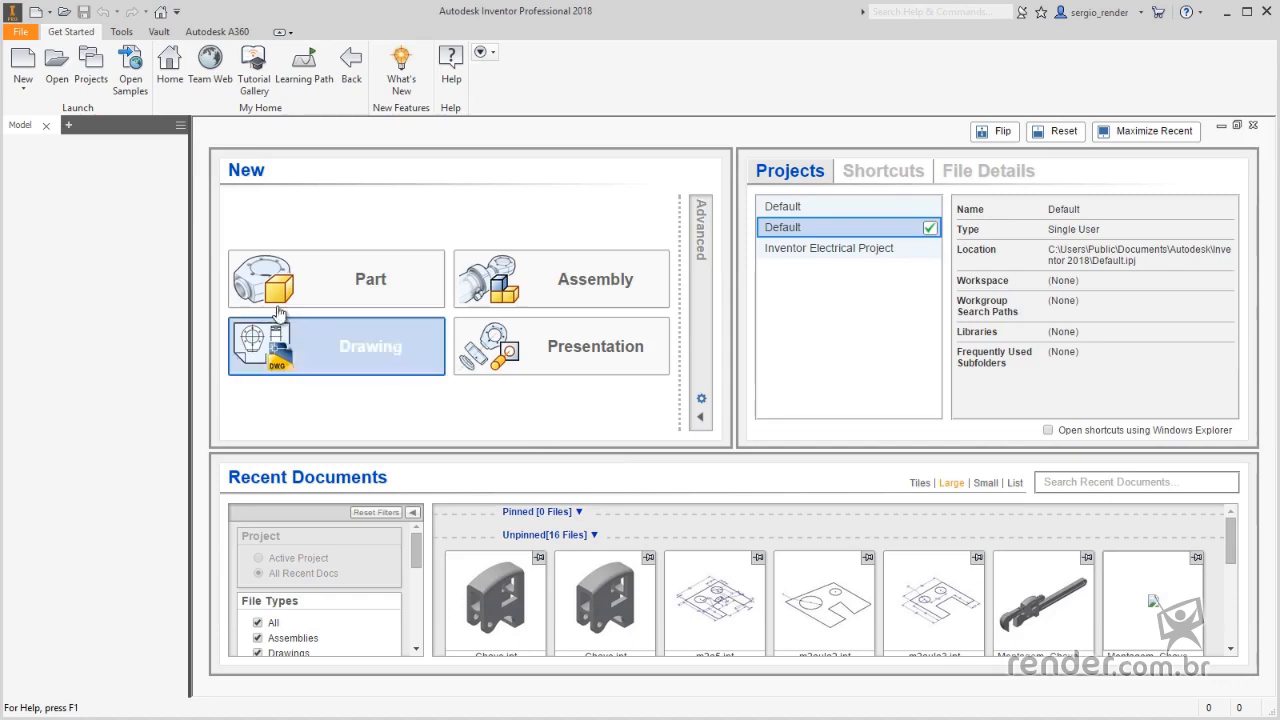
- Create a new part from the metric Standard (mm).ipt template
click(23, 66)
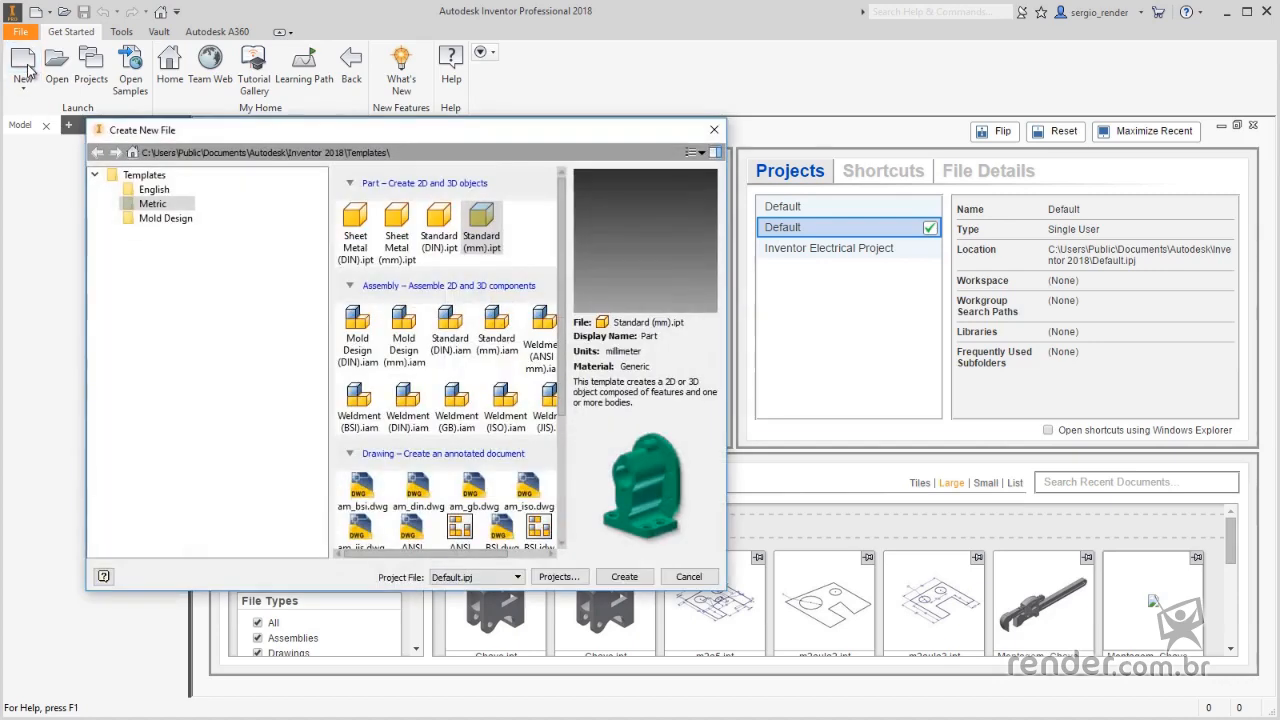
click(486, 251)
double_click(484, 248)
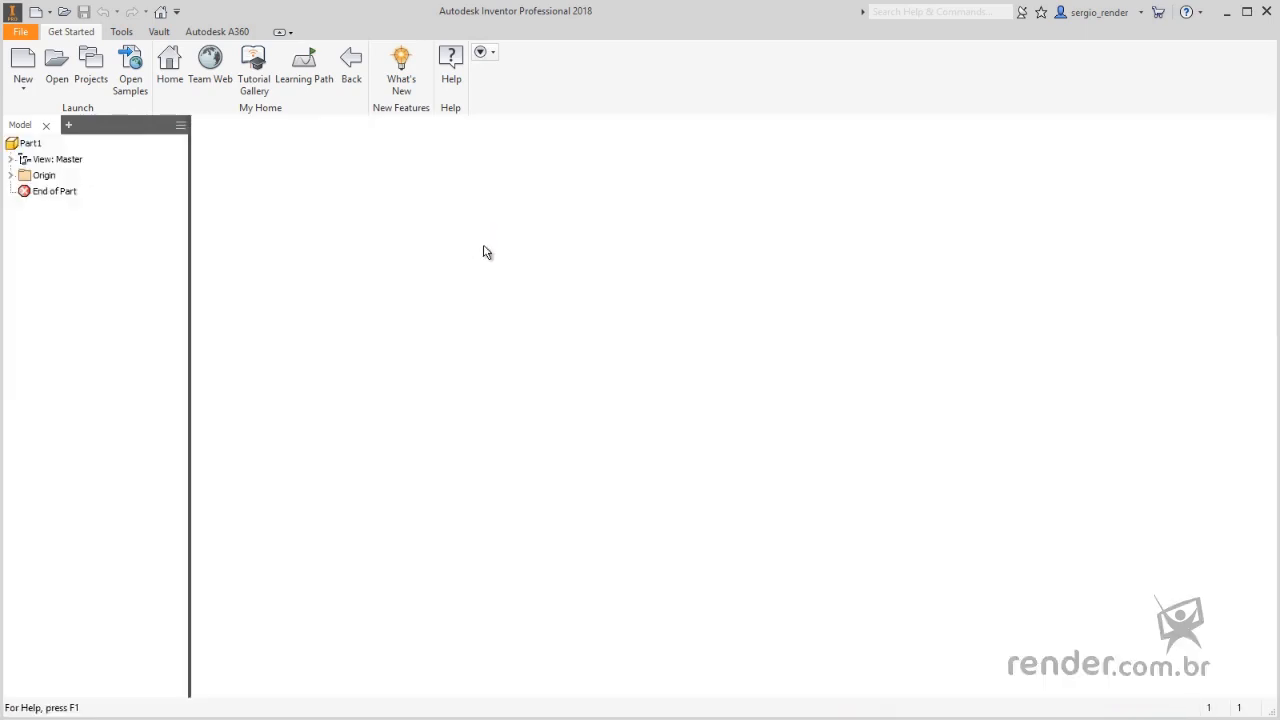
- Start a 2D sketch on the part's XY origin plane
click(11, 176)
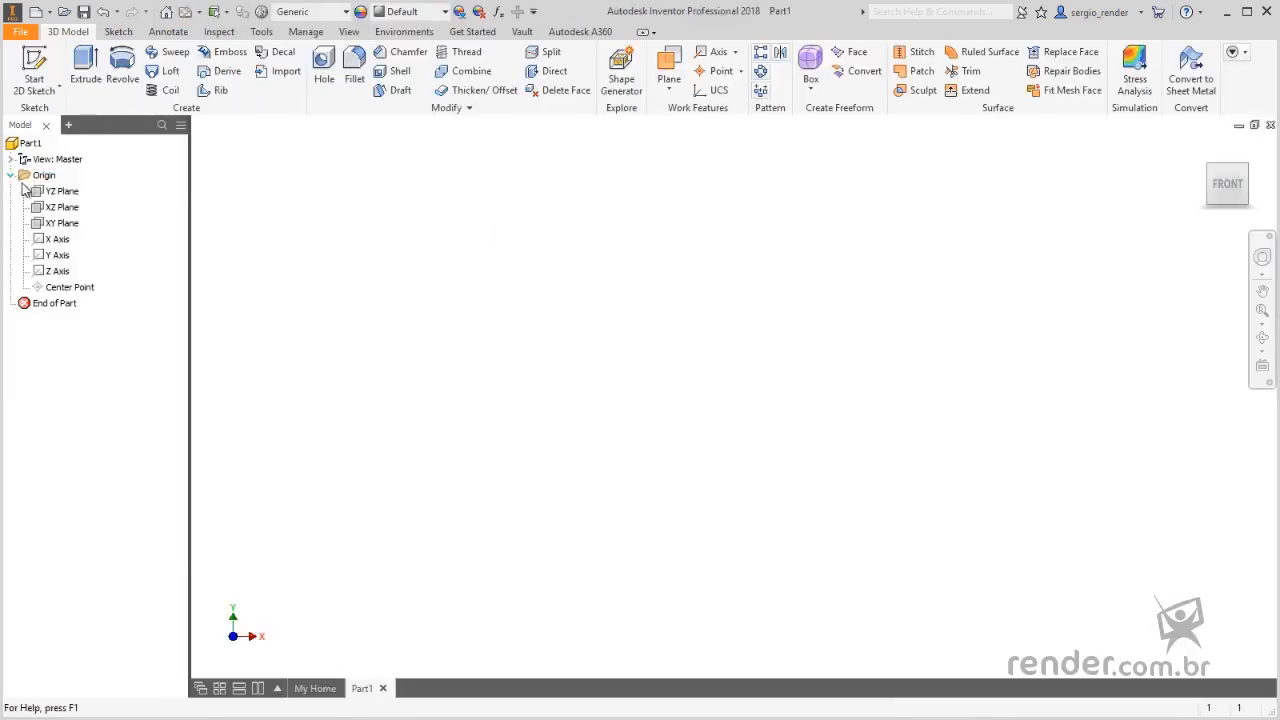
click(60, 223)
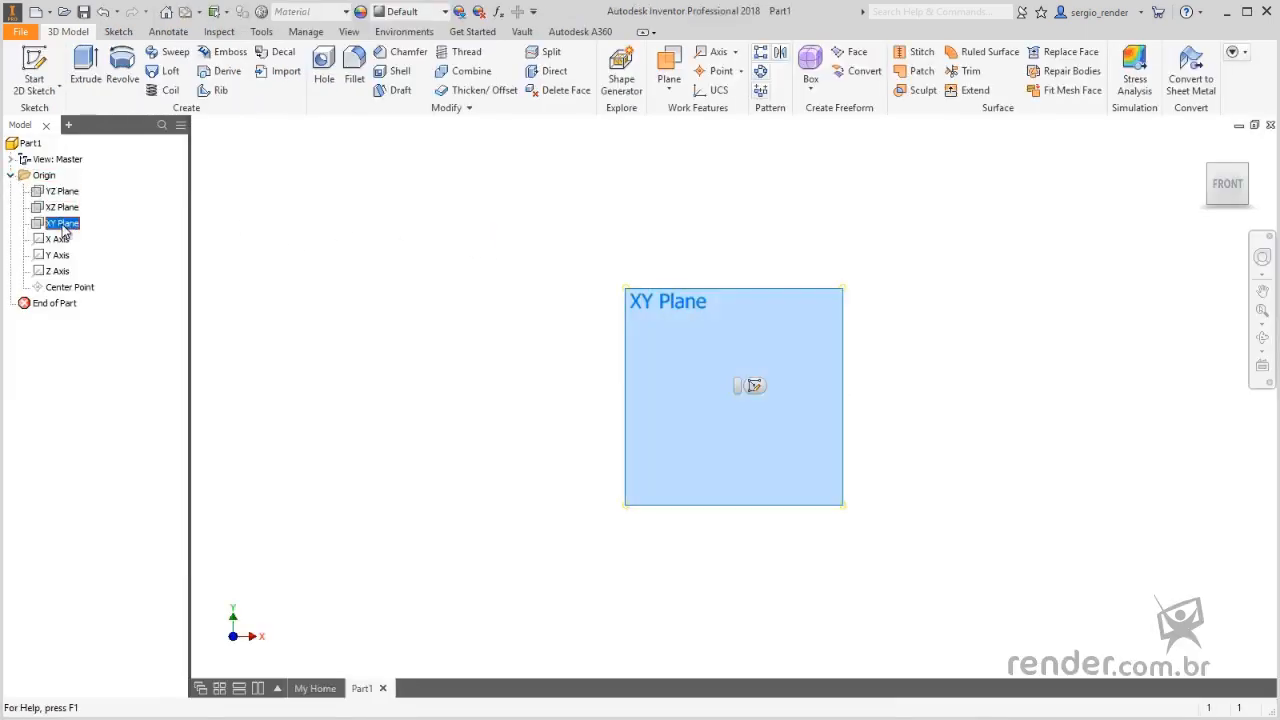
click(754, 388)
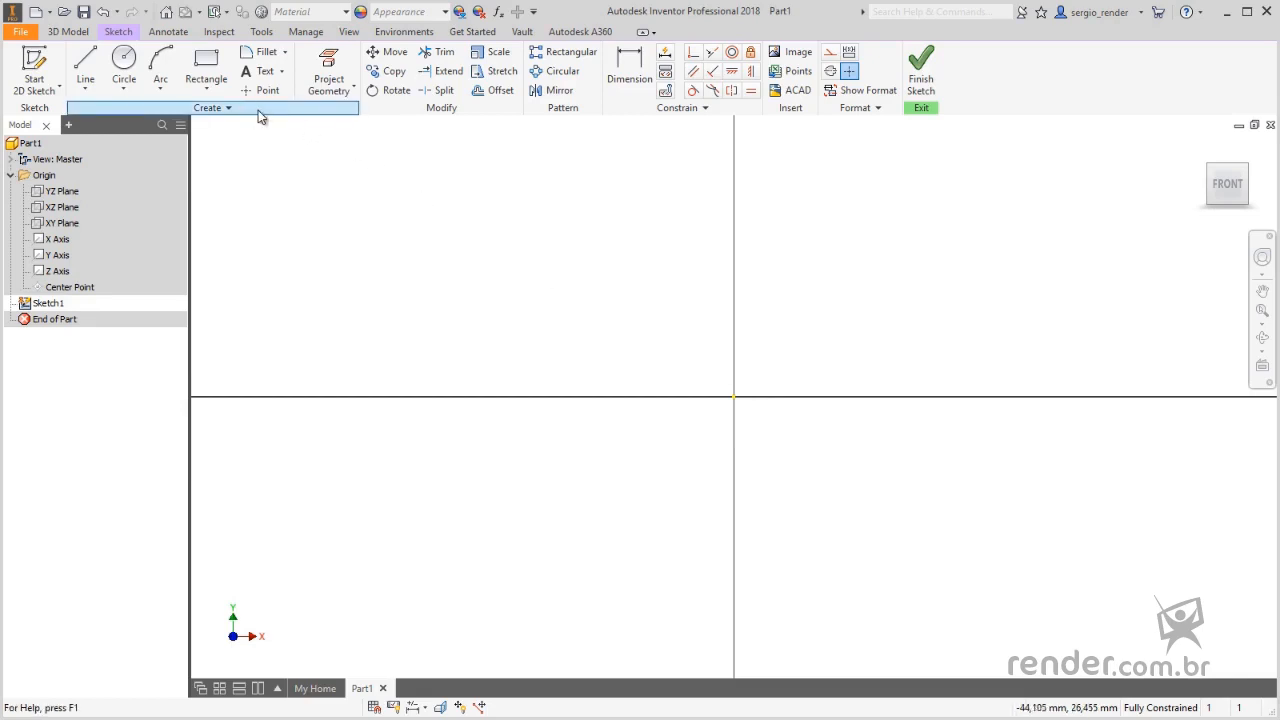
- Sketch an inscribed 8-sided polygon centred on the origin, with sides about 12 mm long
click(213, 90)
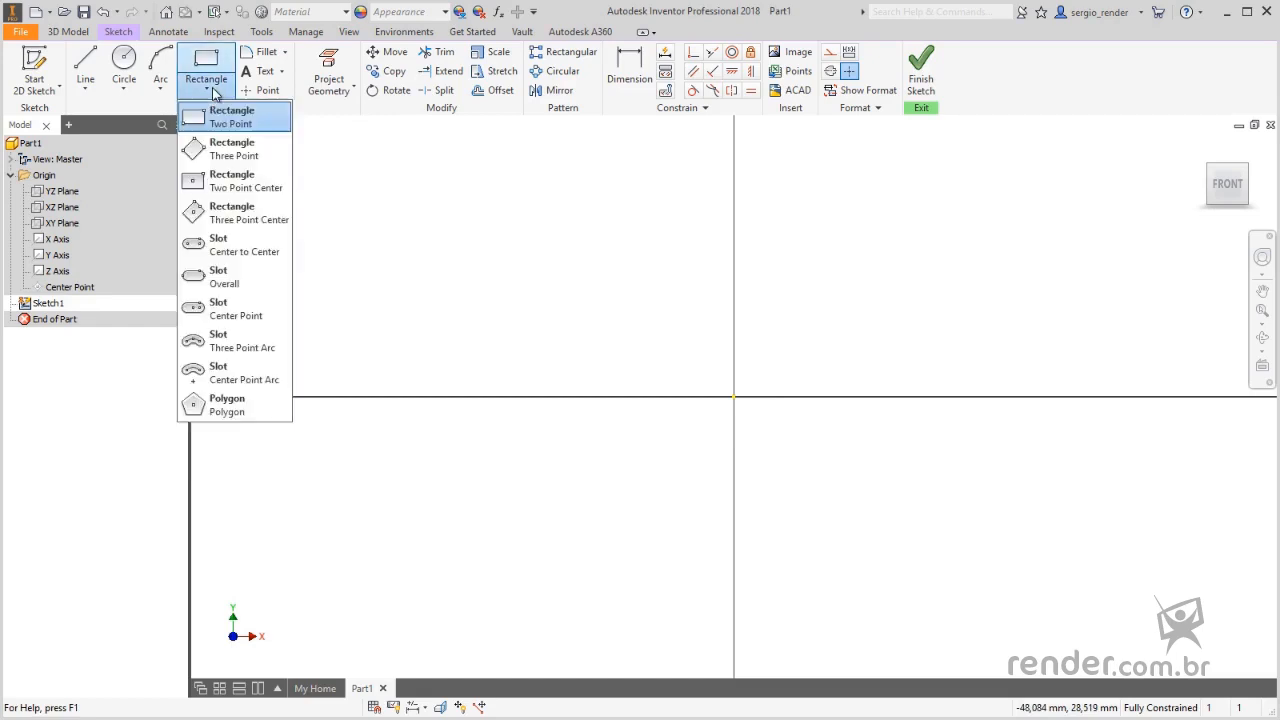
click(264, 413)
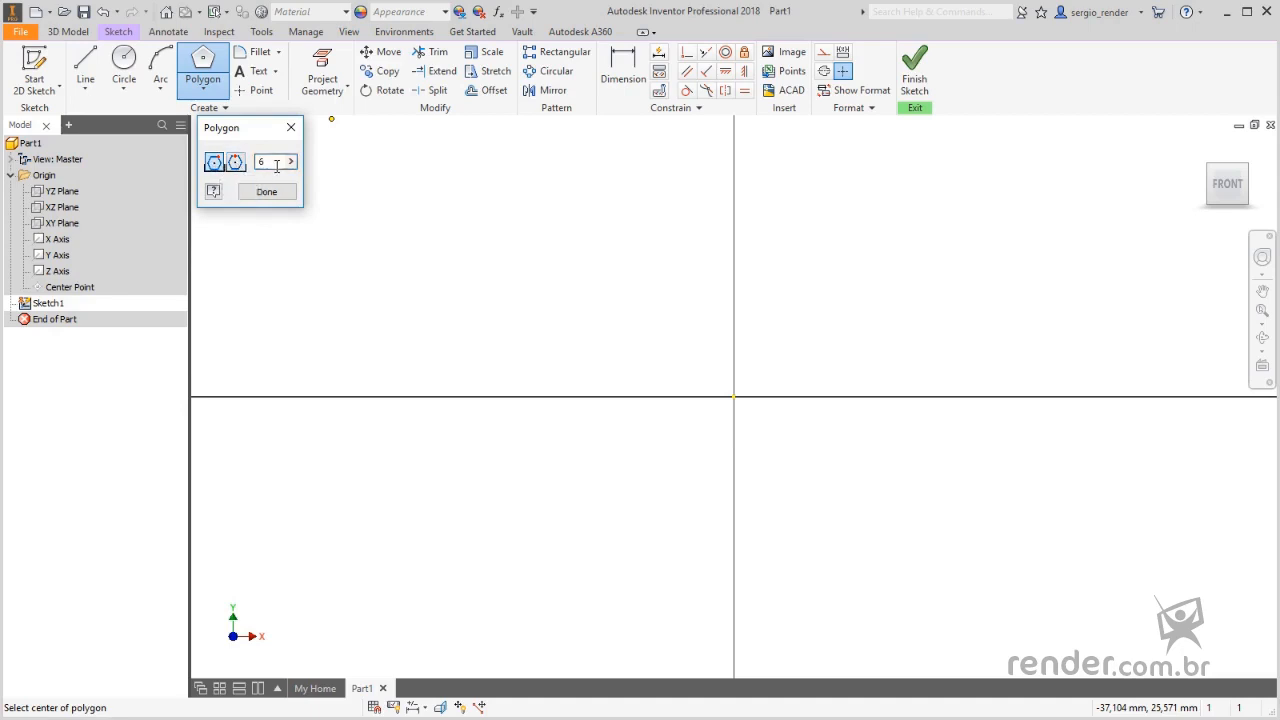
double_click(262, 162)
text(8)
click(734, 397)
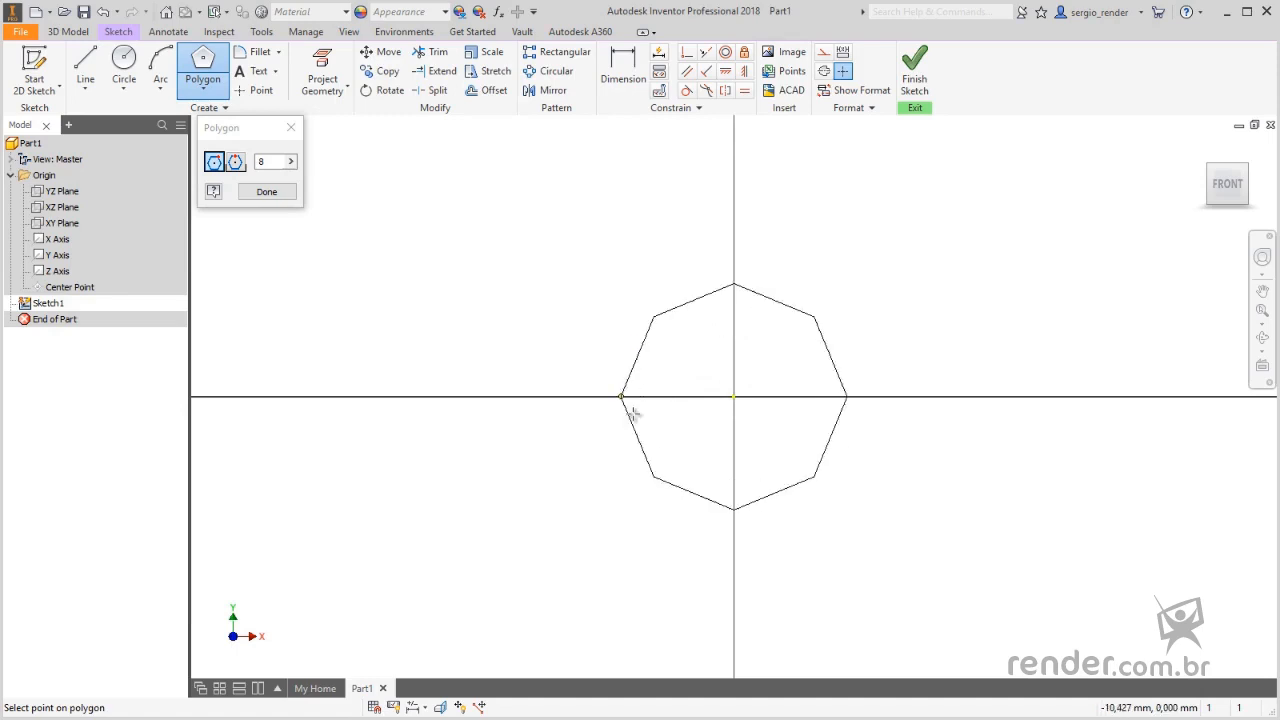
click(577, 326)
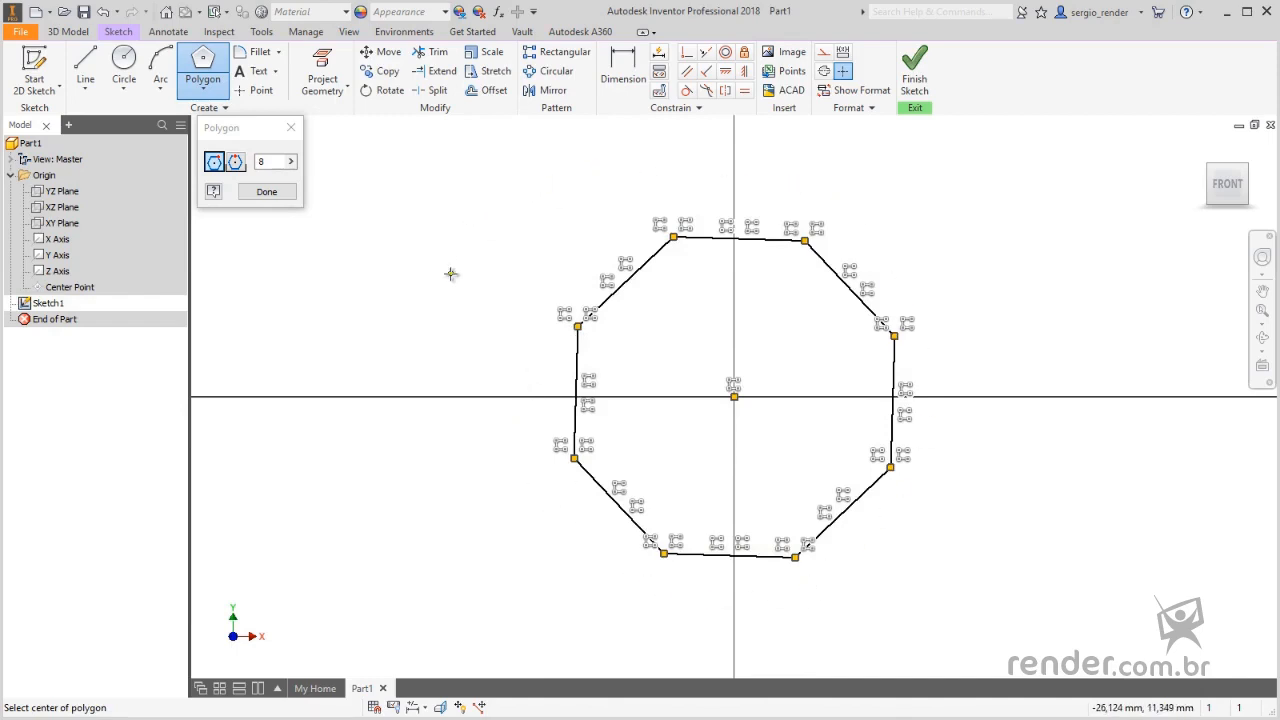
click(266, 191)
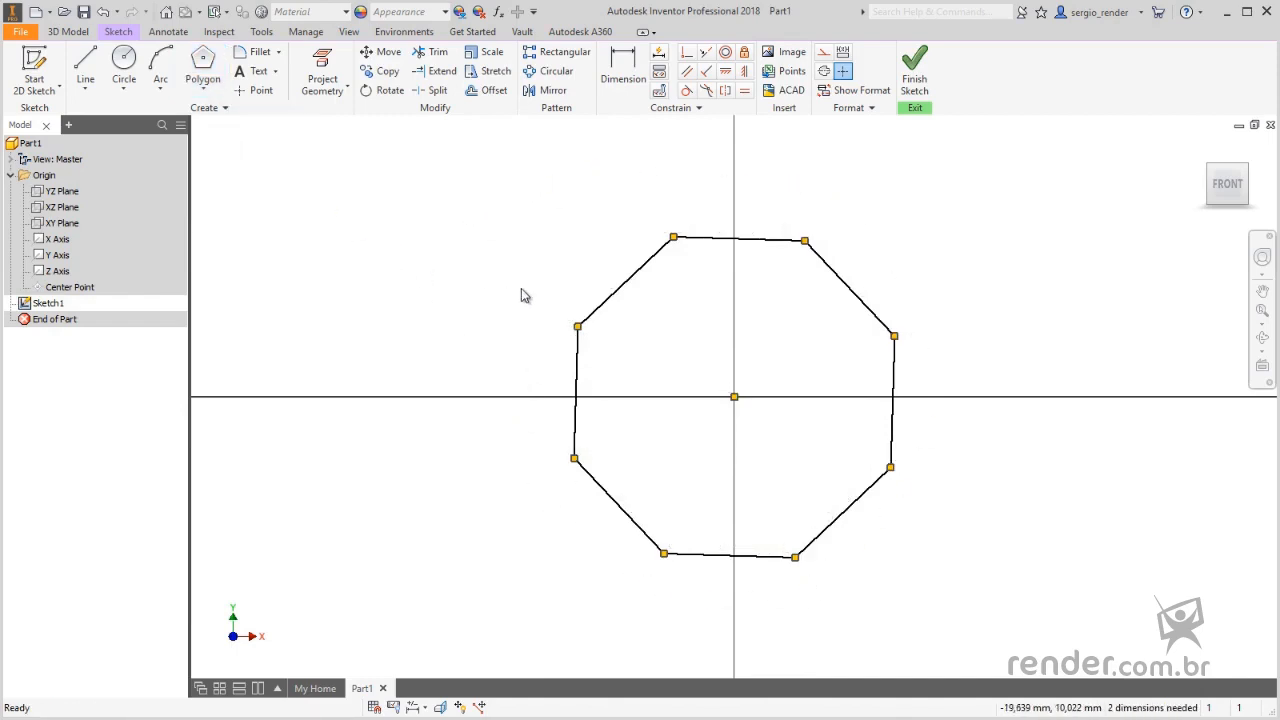
- Constrain the octagon's top edge to be horizontal and dimension its length at 8 mm
click(714, 240)
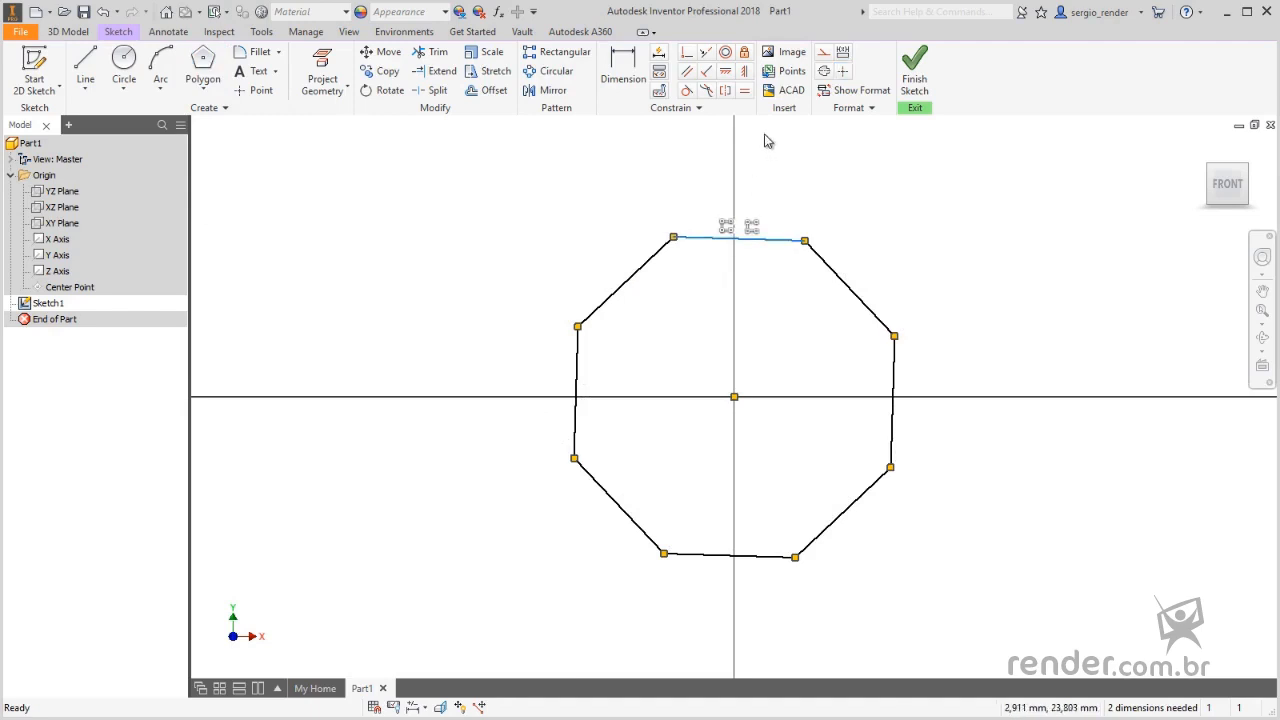
click(726, 73)
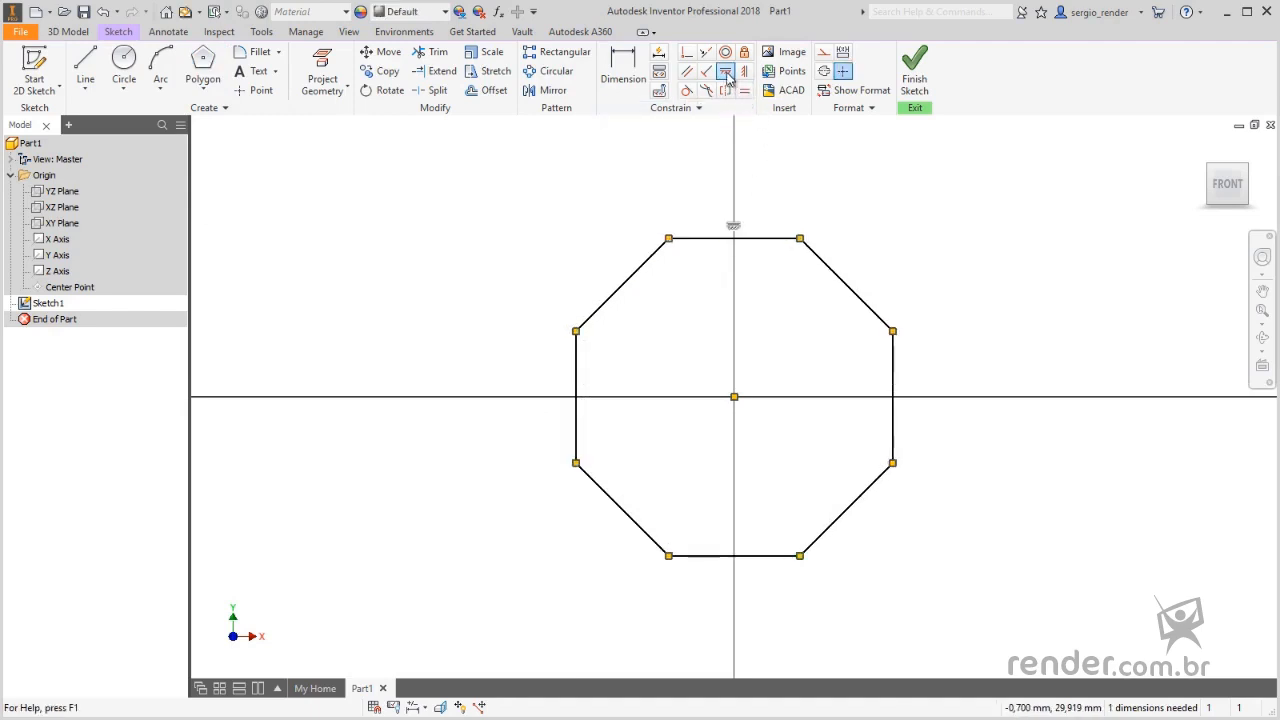
click(623, 70)
click(716, 240)
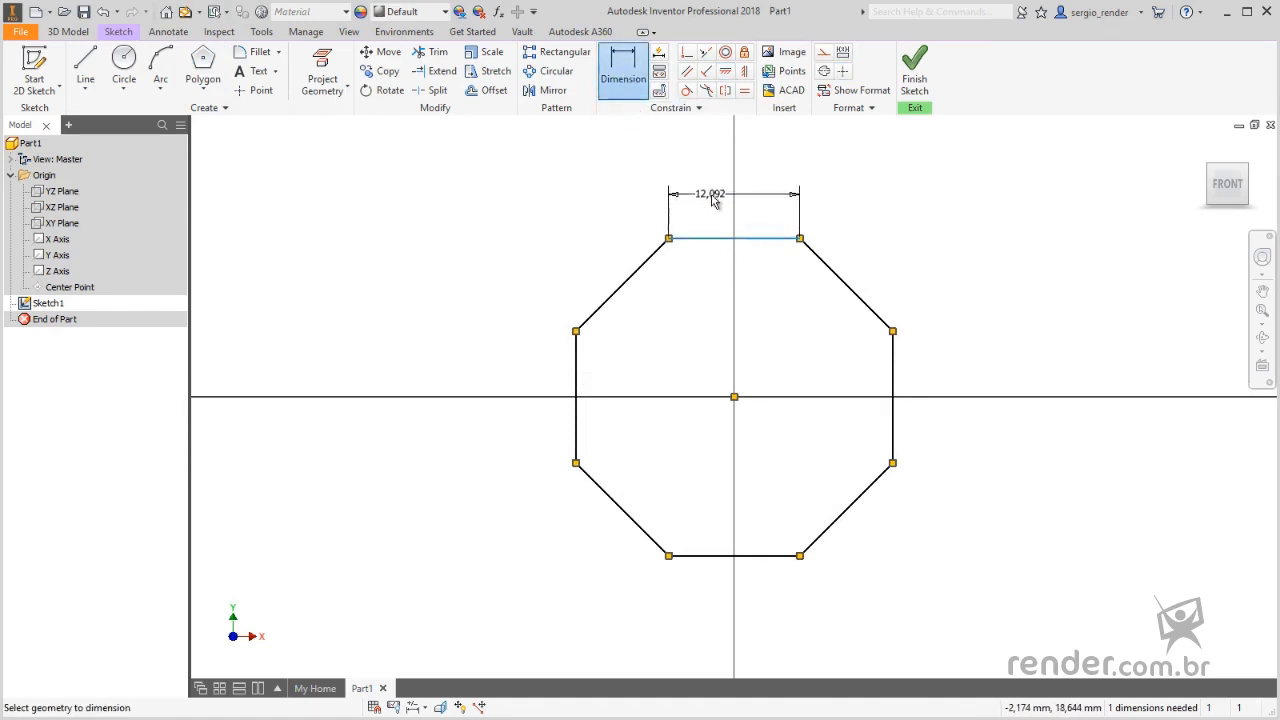
click(712, 196)
text(8)
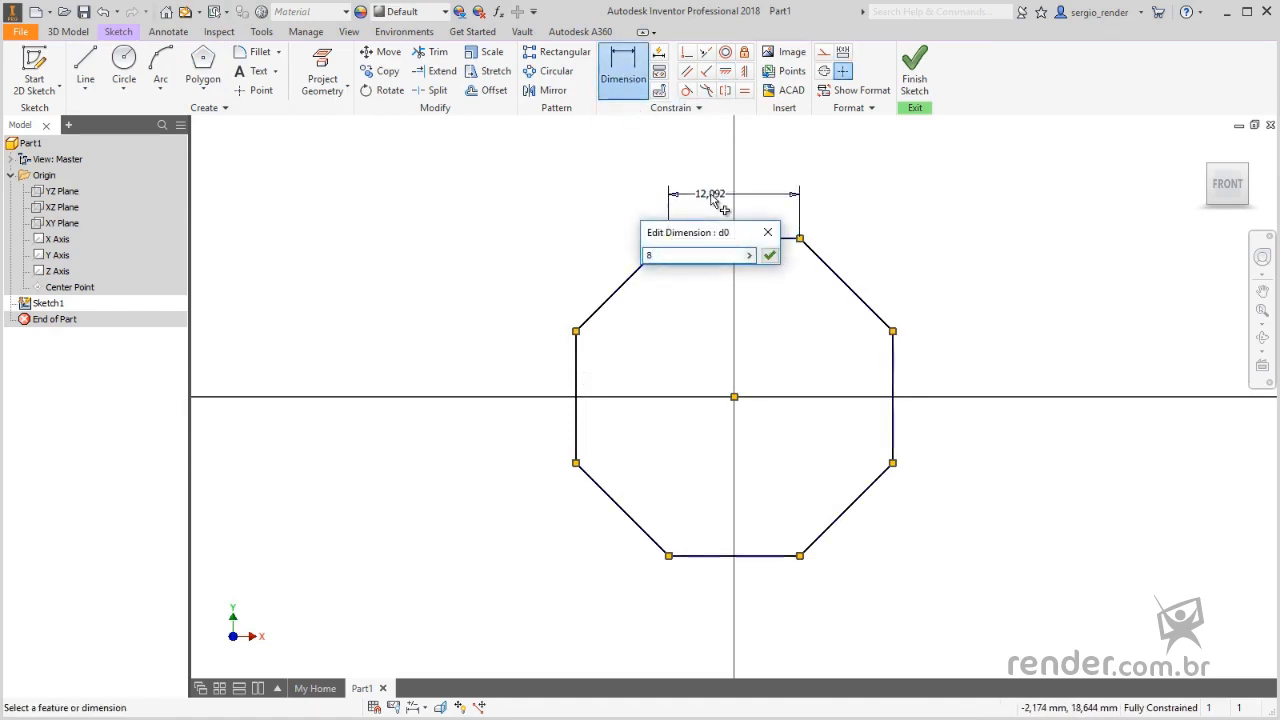
key(Return)
key(Escape)
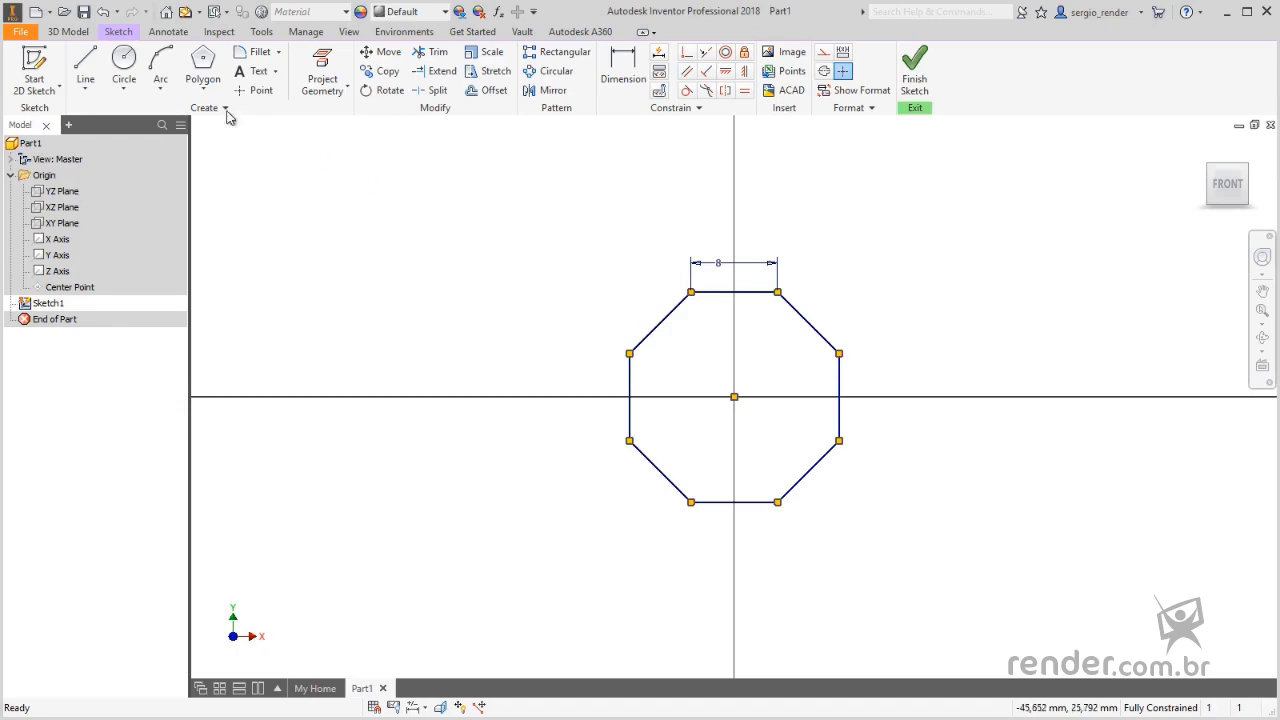
- Start a sketch text inside the upper half of the octagon and enter RENDER as its content
click(255, 72)
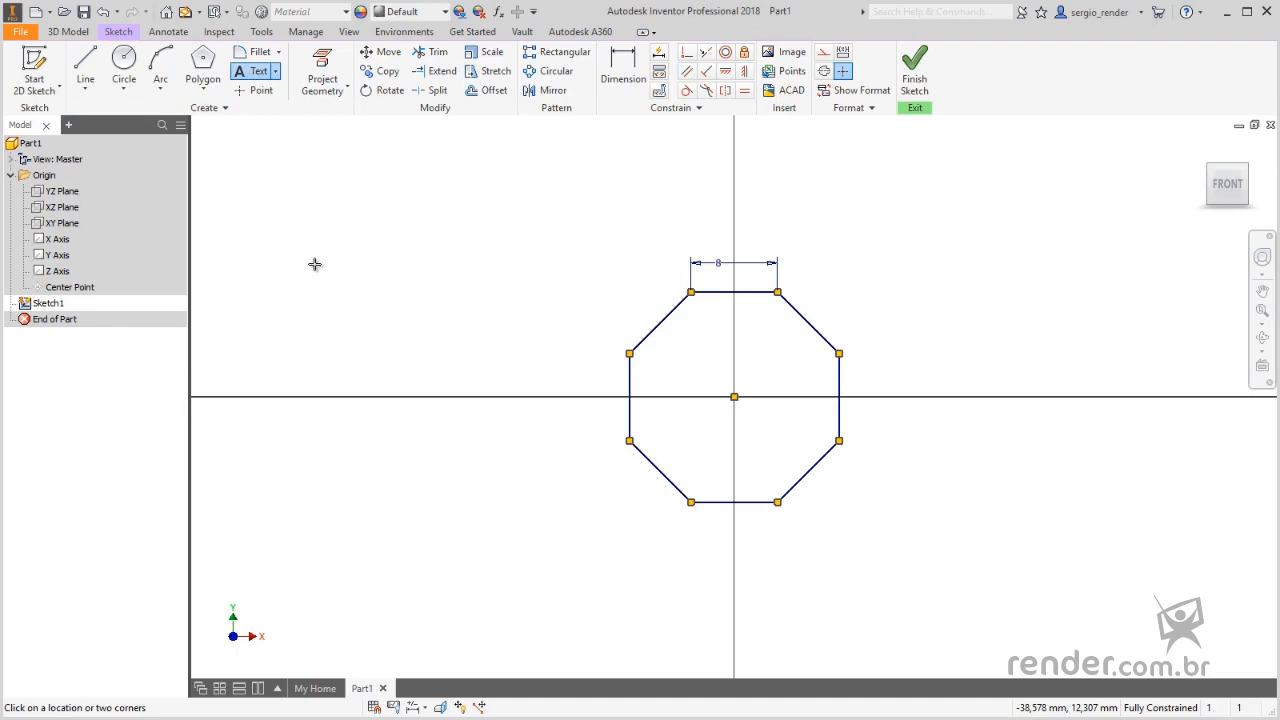
click(662, 369)
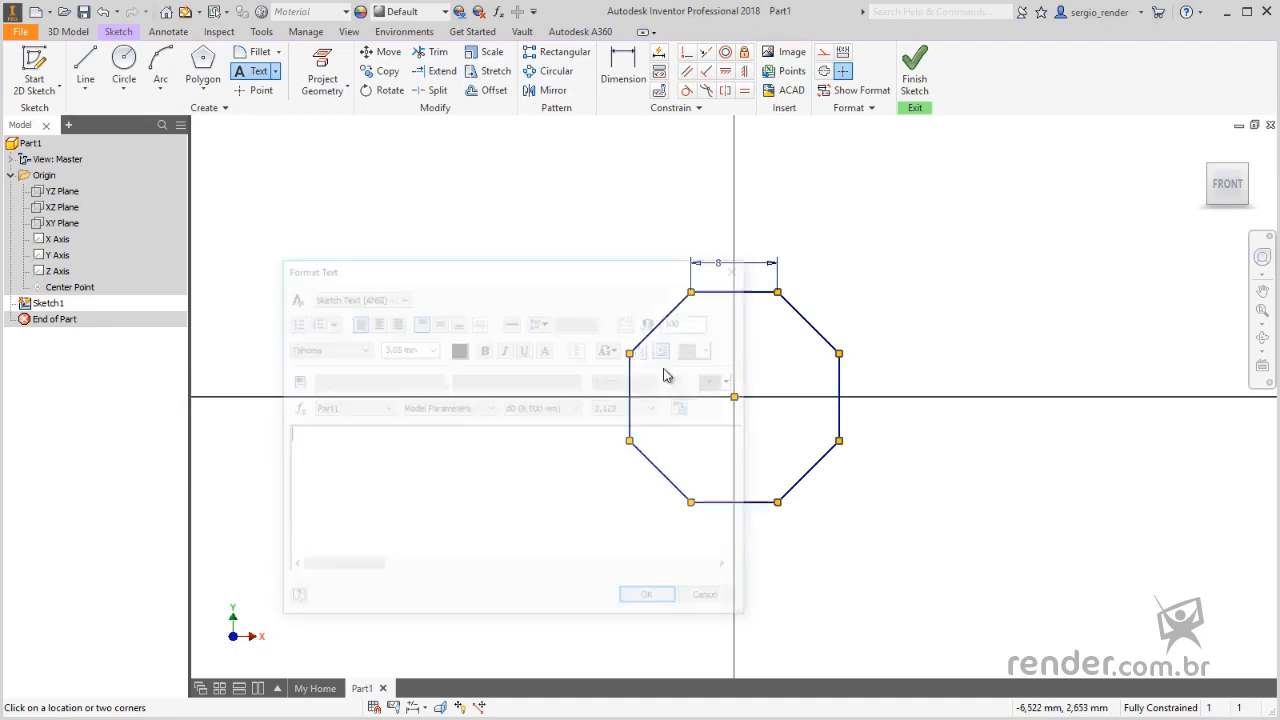
text(RE)
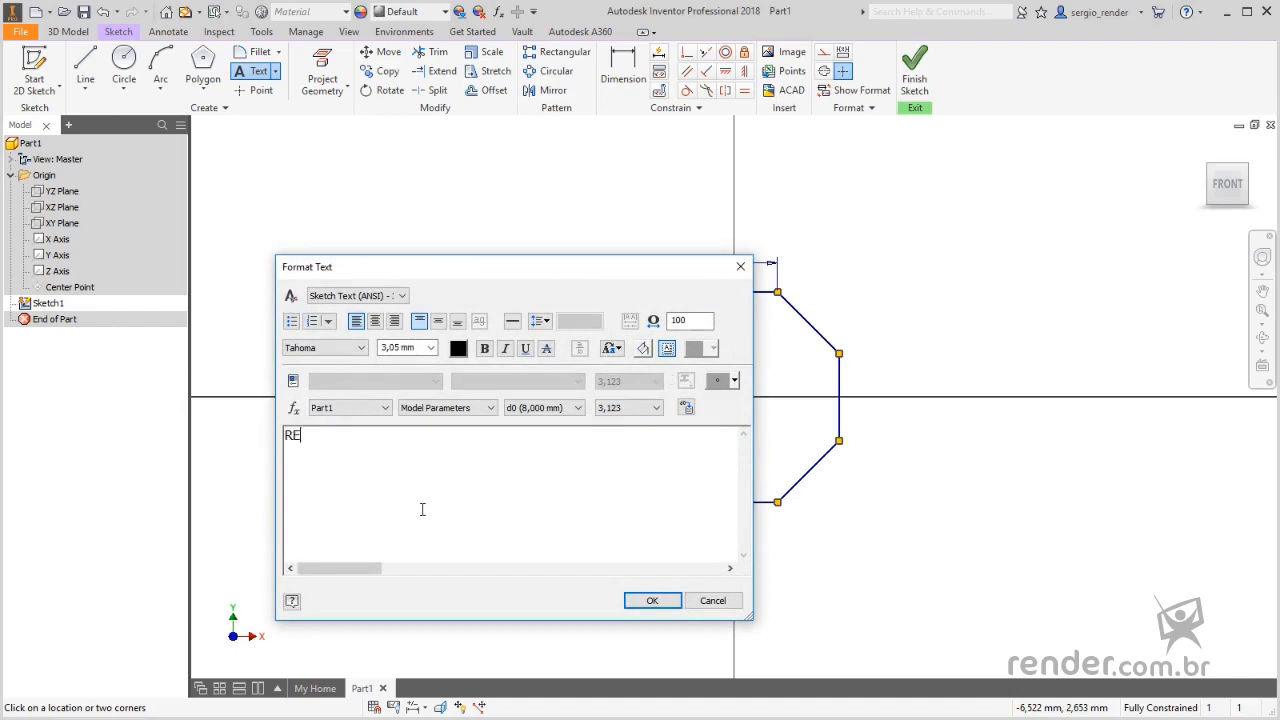
text(NDER)
- Format the RENDER text with left alignment and middle vertical justification, and place it in the sketch
drag(350, 440, 280, 436)
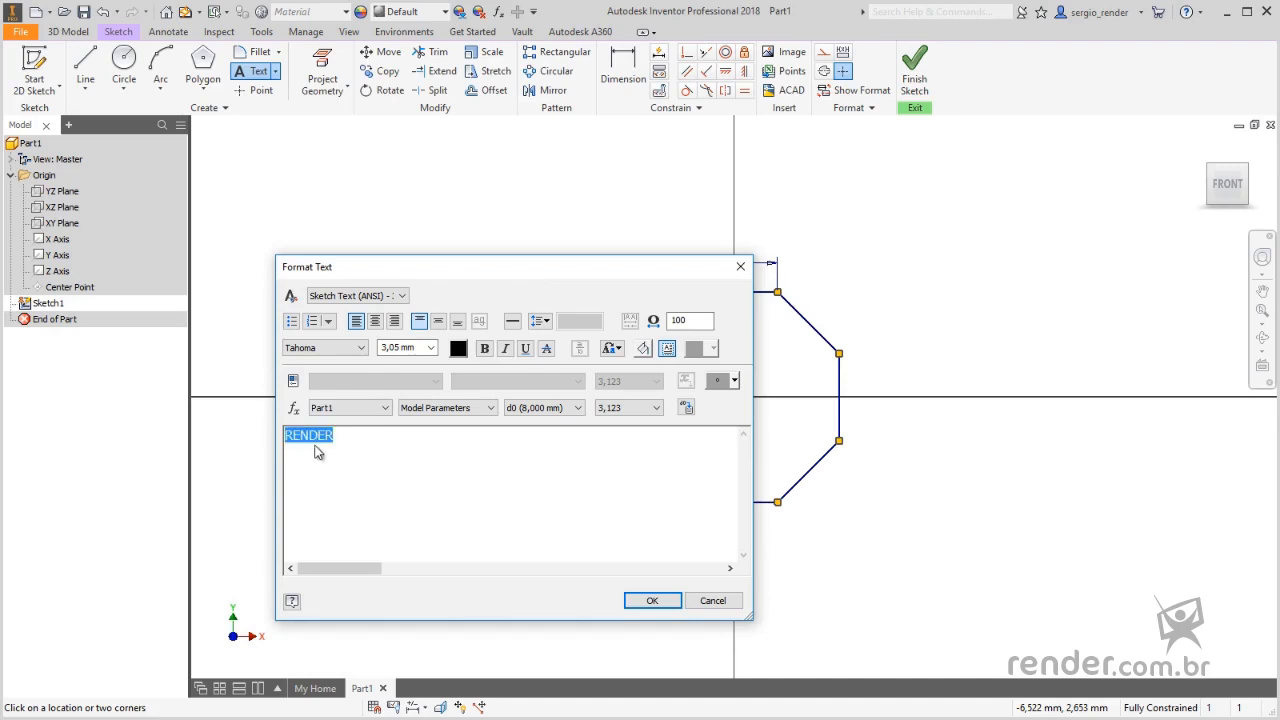
click(361, 348)
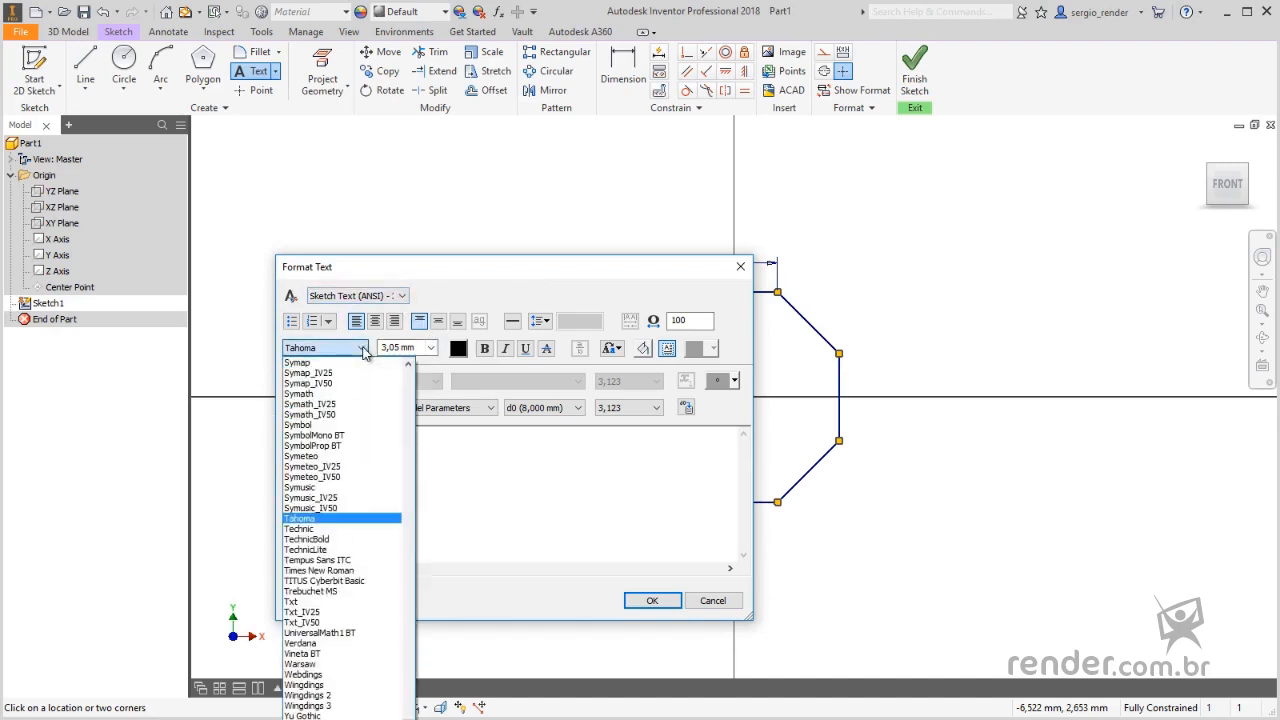
click(494, 458)
click(376, 321)
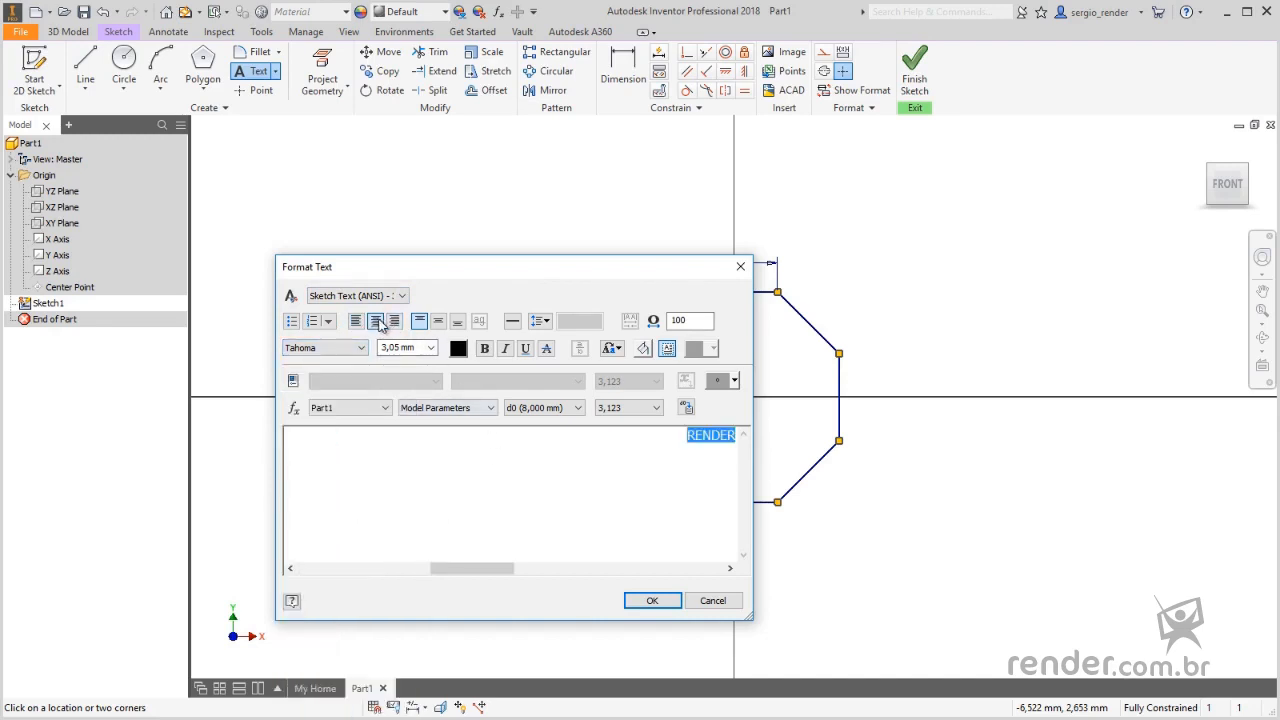
click(356, 321)
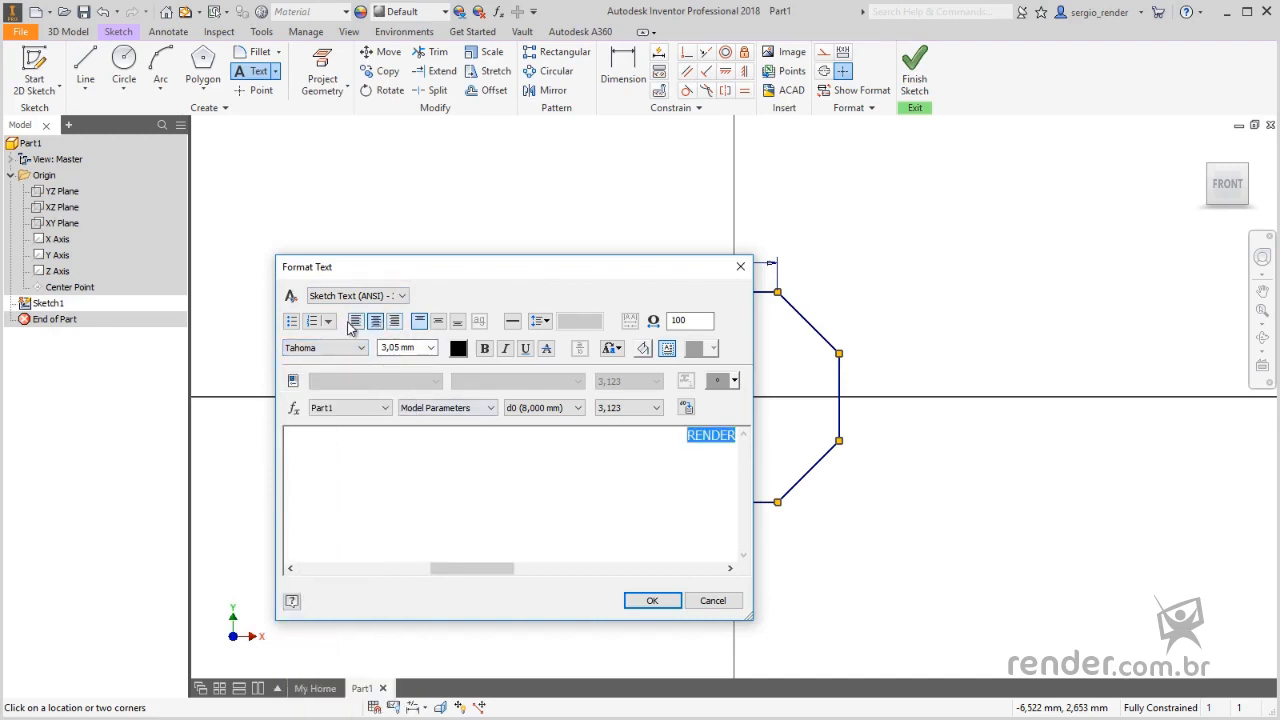
click(438, 322)
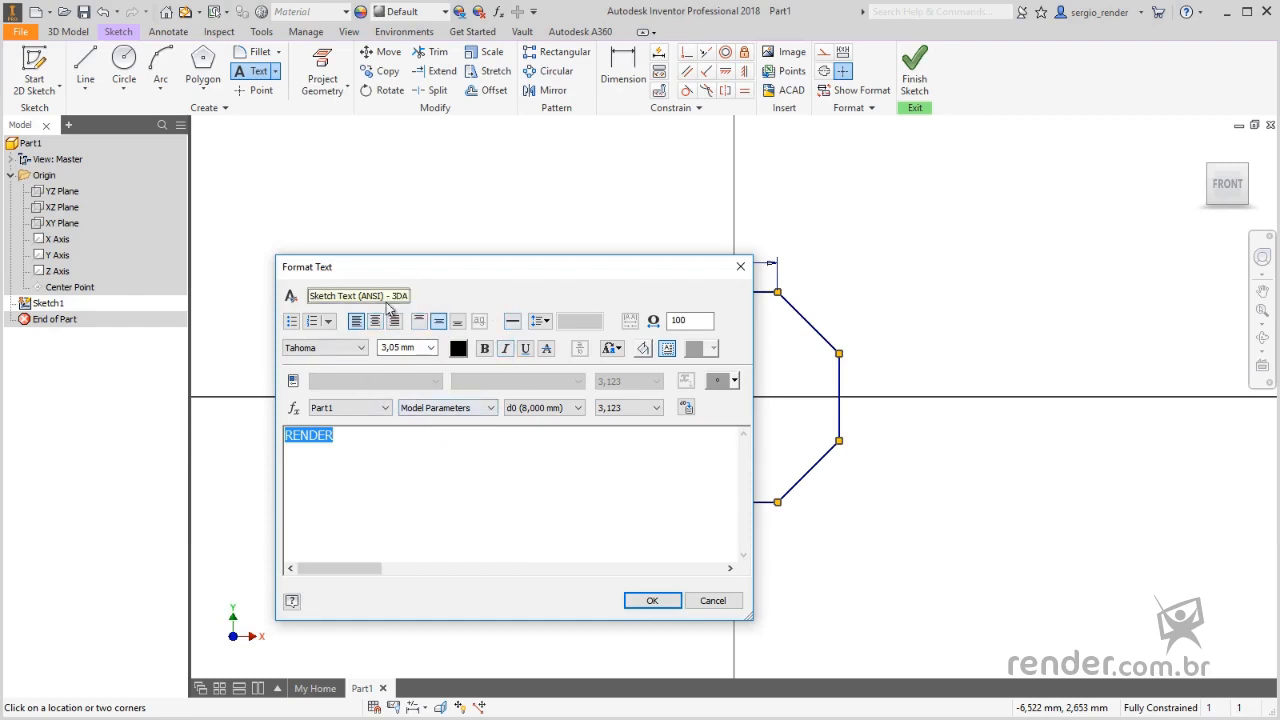
click(652, 600)
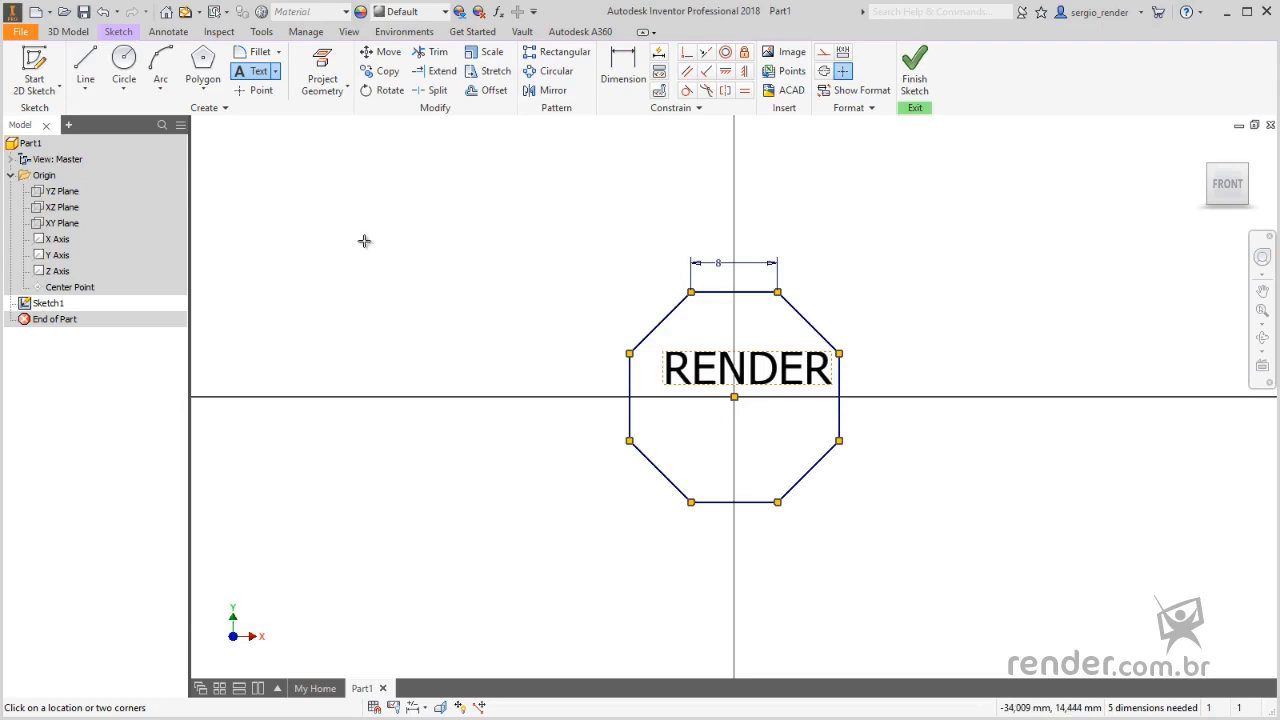
key(Escape)
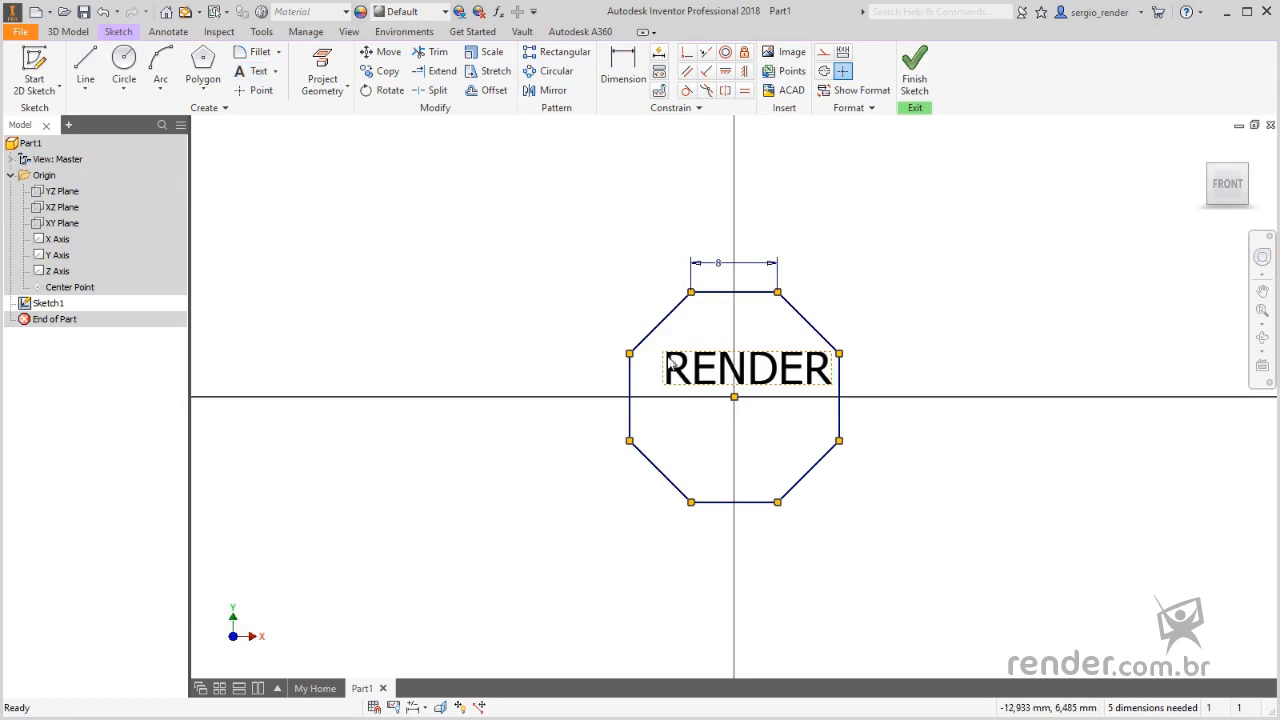
- Dimension the distance between the octagon's left edge and the text box's left edge at 1.5 mm
scroll(745, 358, up, 3)
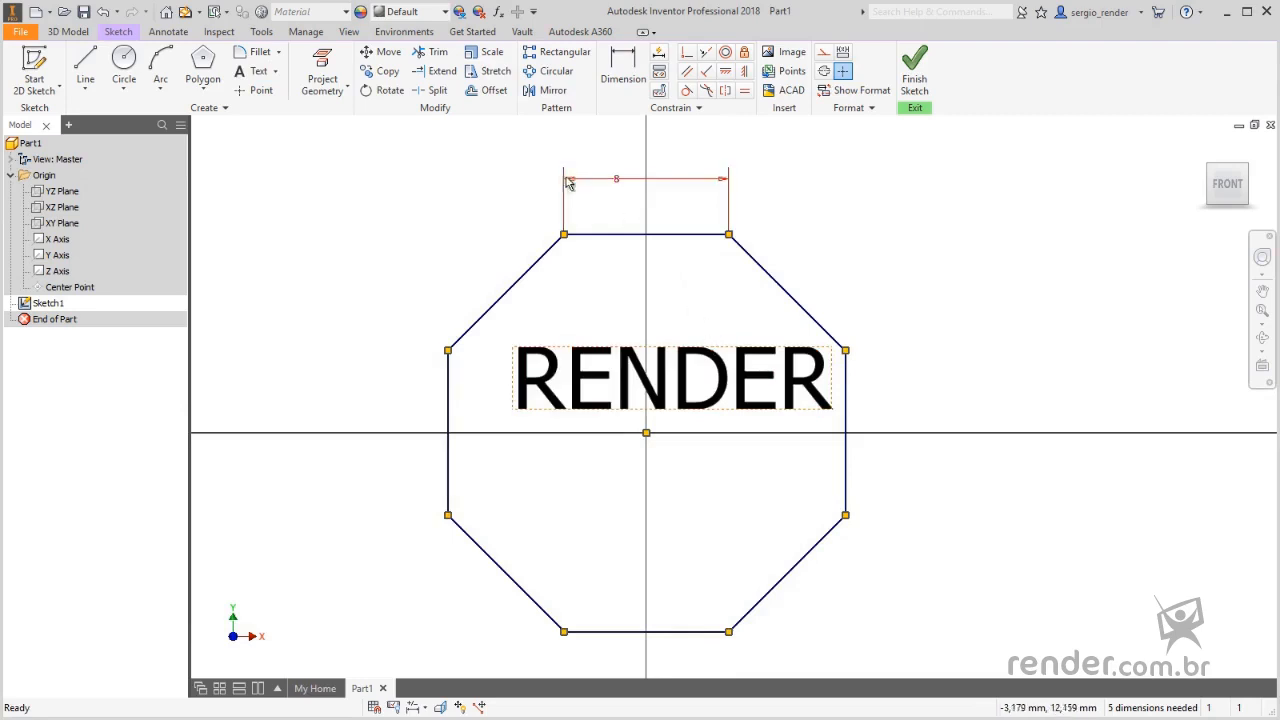
click(625, 78)
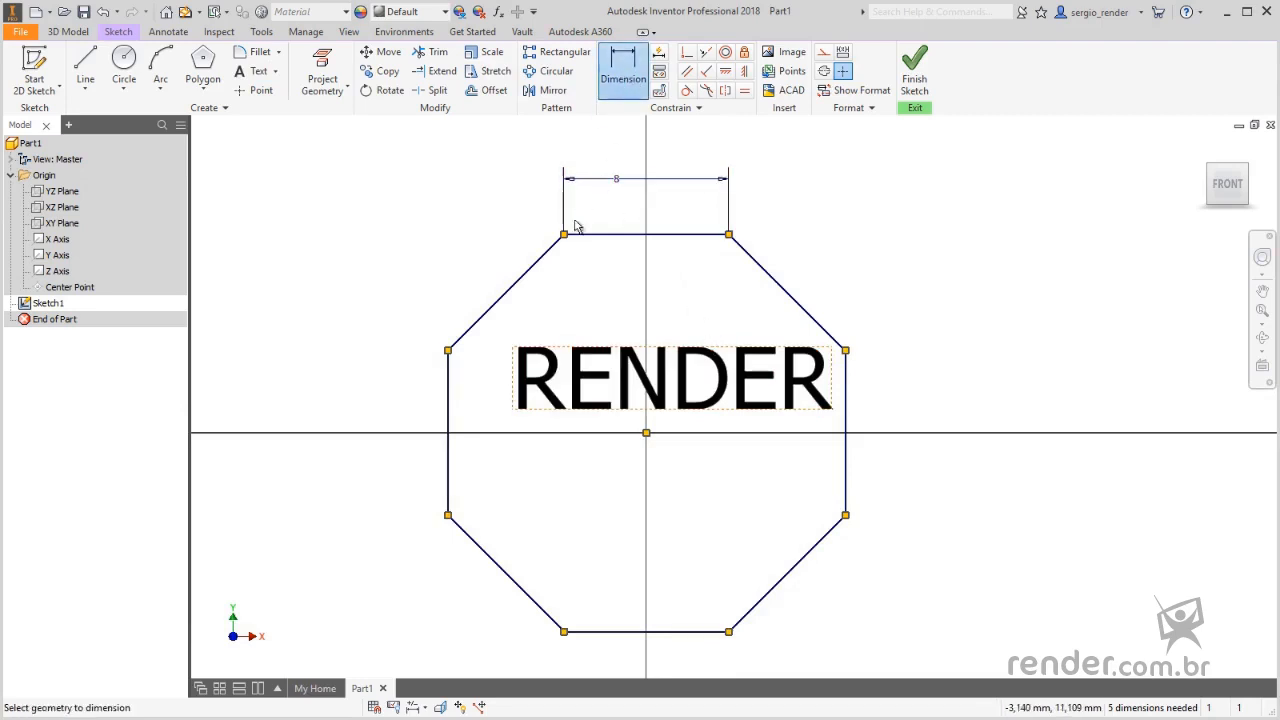
click(513, 393)
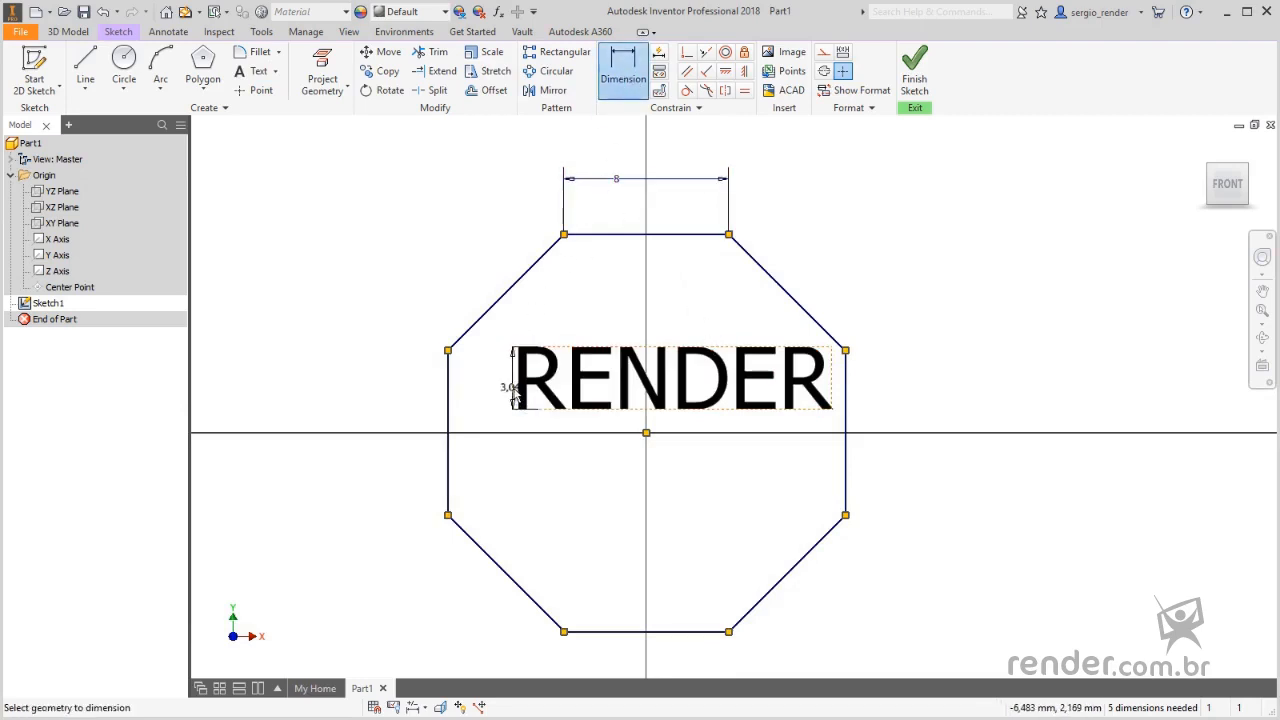
click(448, 395)
click(376, 241)
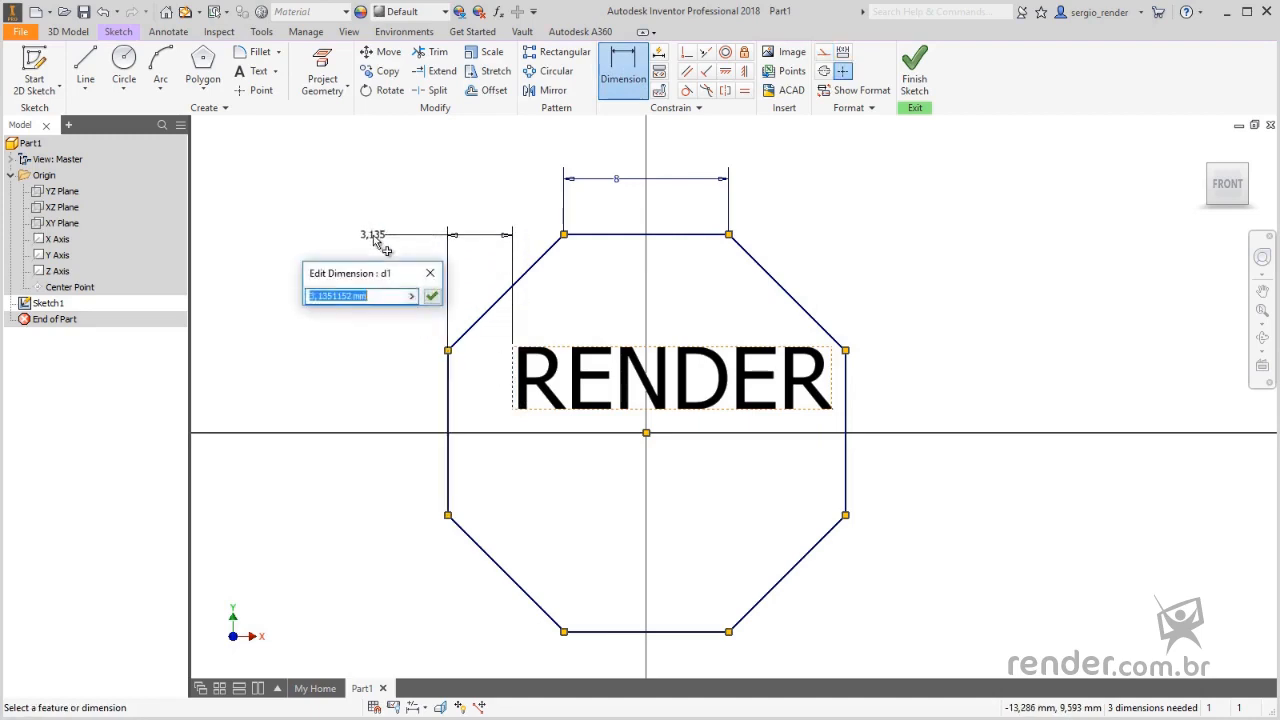
text(1,5)
key(Return)
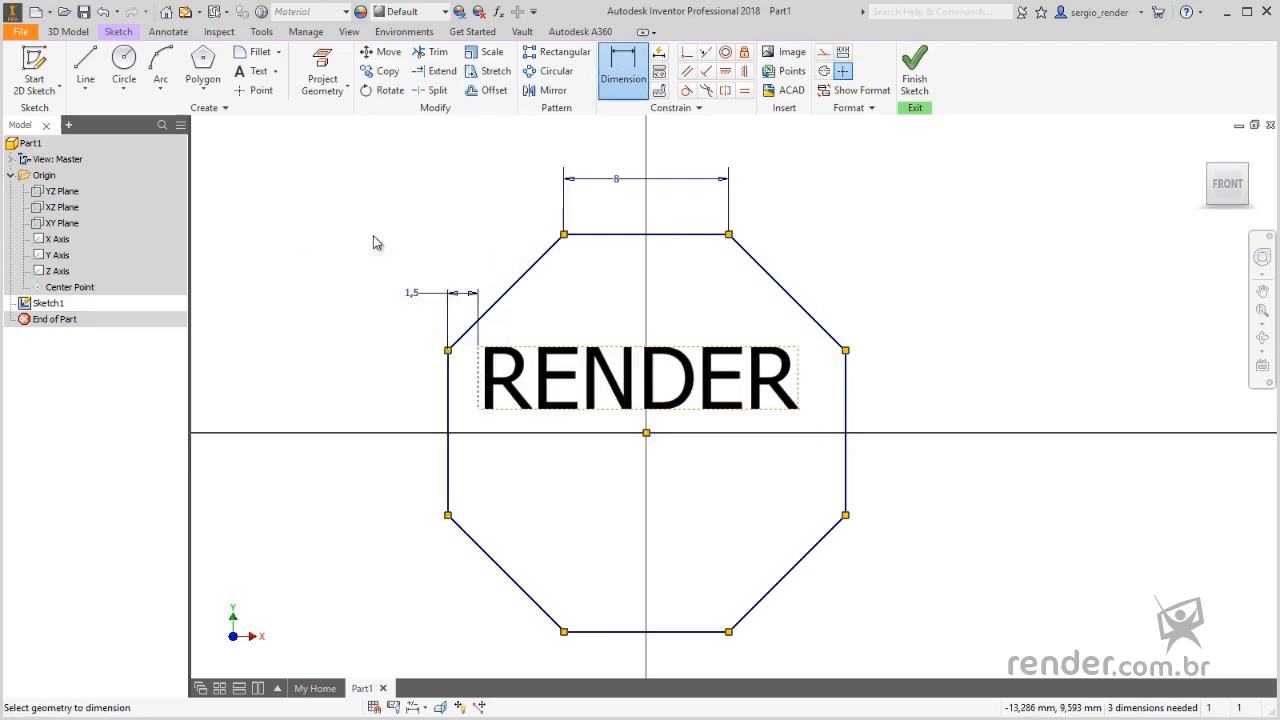
key(Escape)
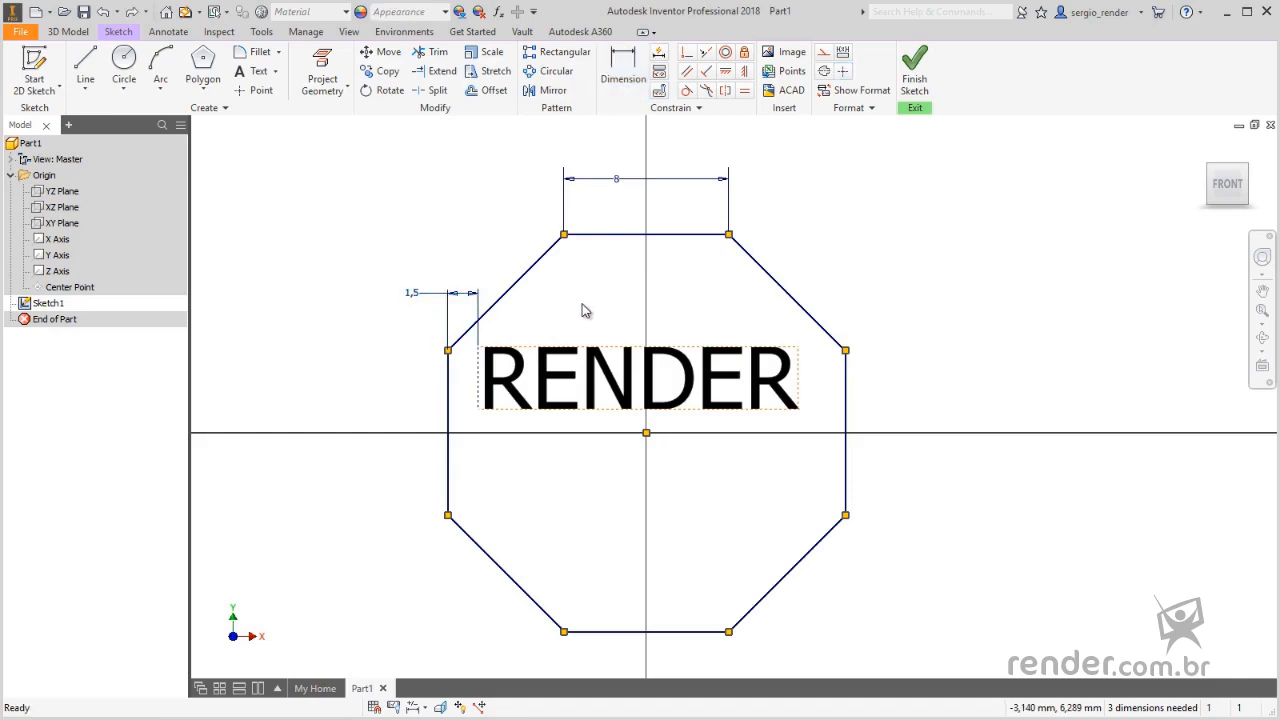
- Edit the RENDER sketch text and turn off its Text Box option
double_click(592, 376)
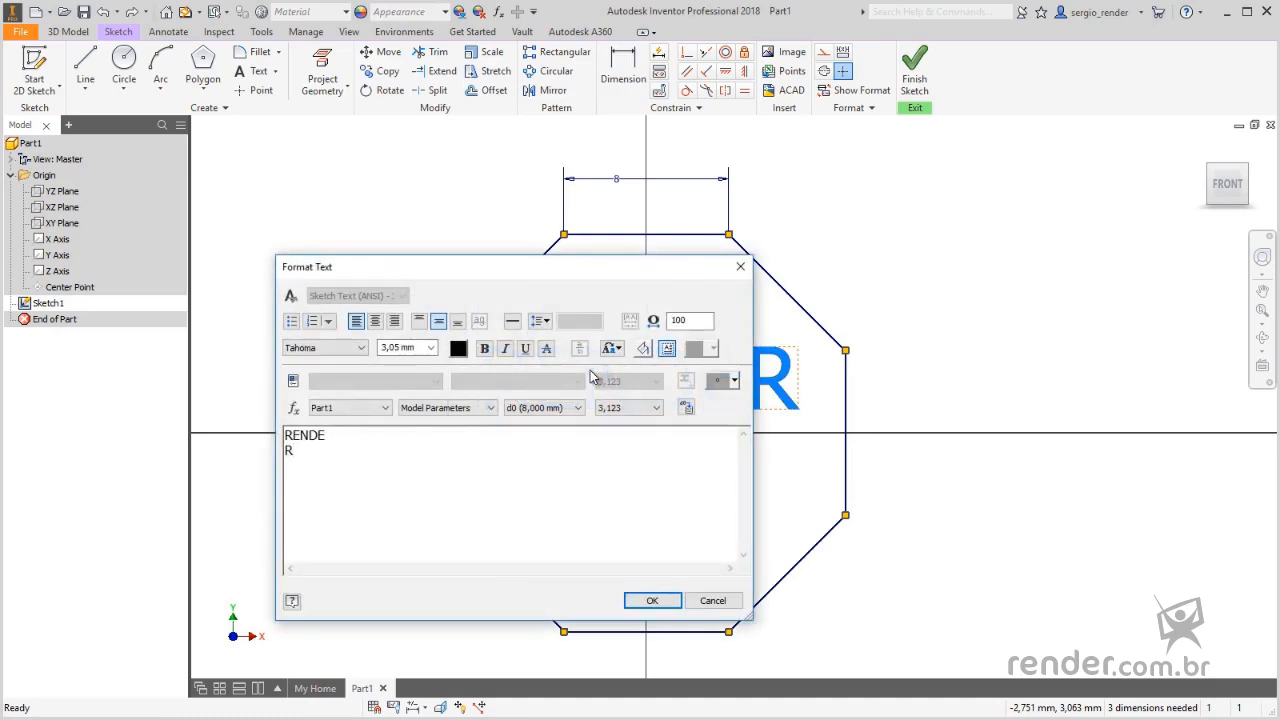
click(712, 601)
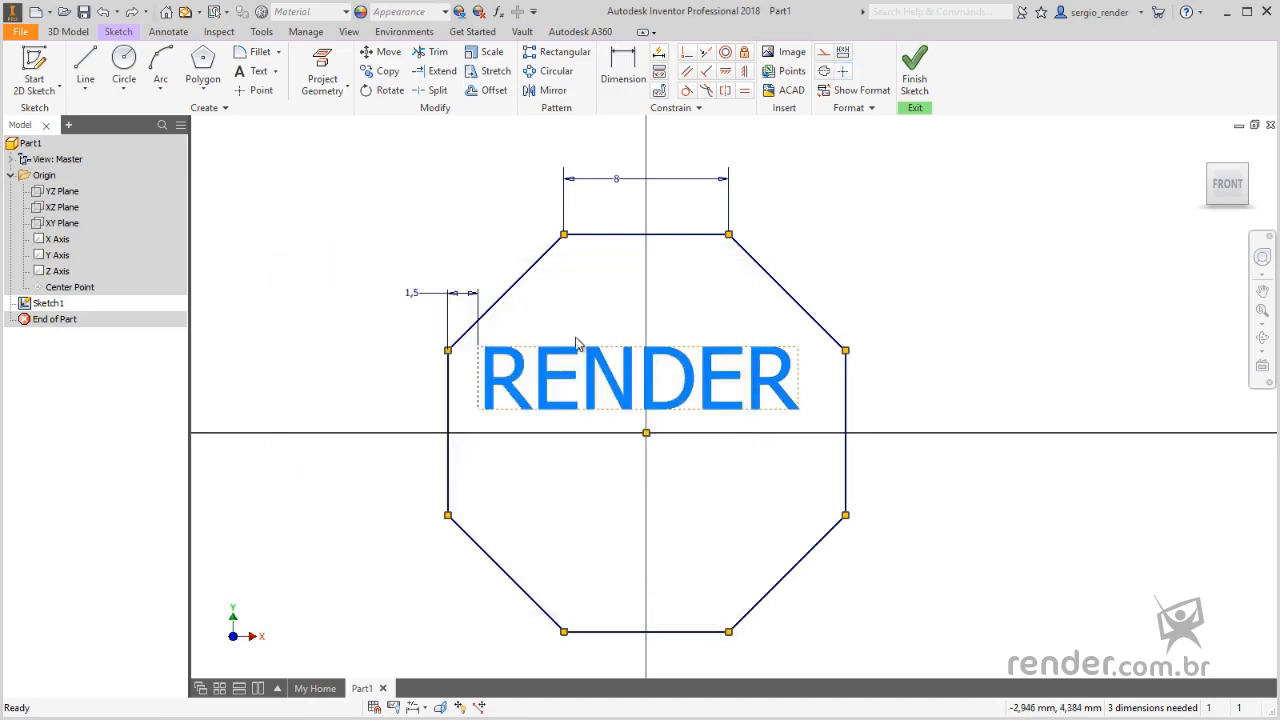
right_click(597, 363)
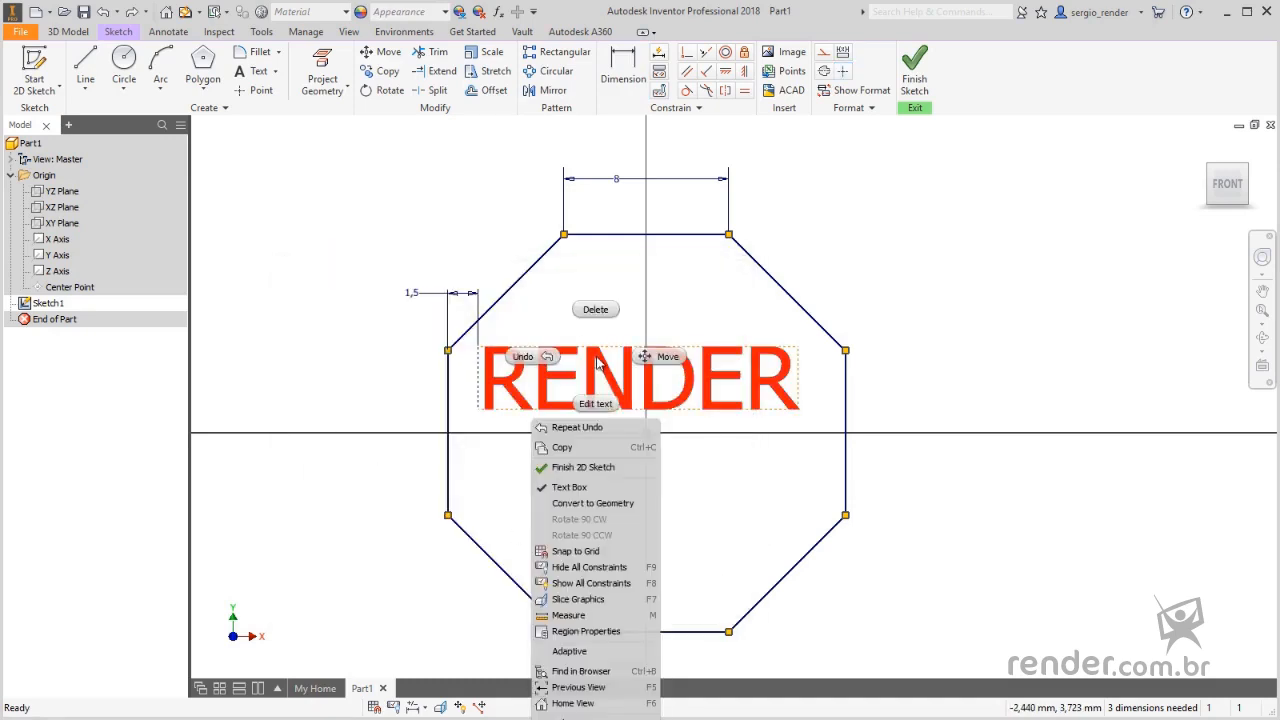
click(596, 404)
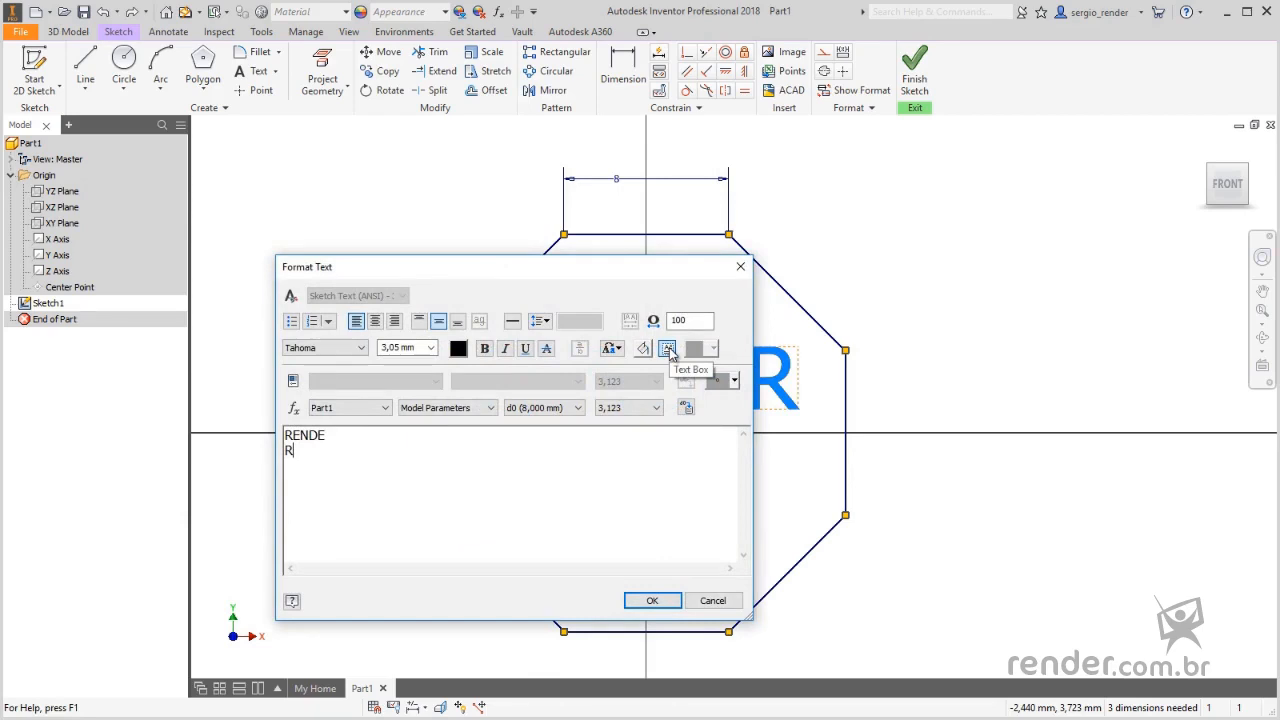
click(660, 600)
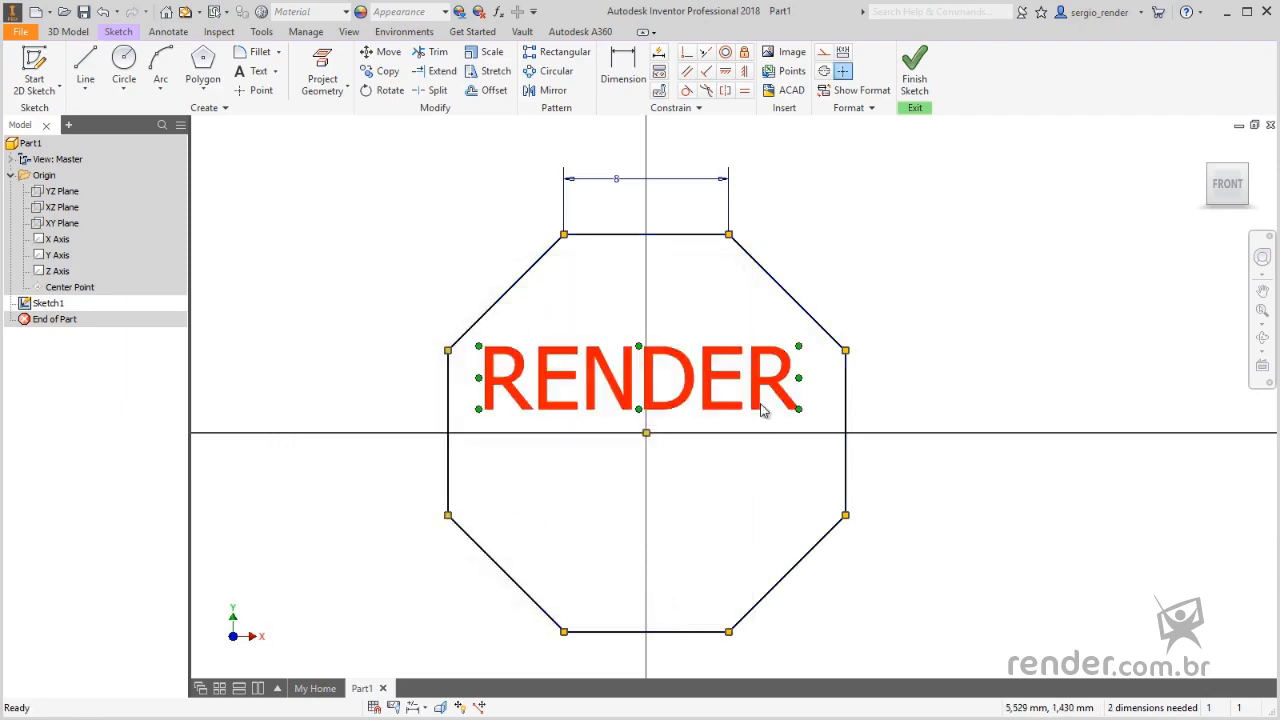
- Set the RENDER text's character stretch to 180%
double_click(666, 354)
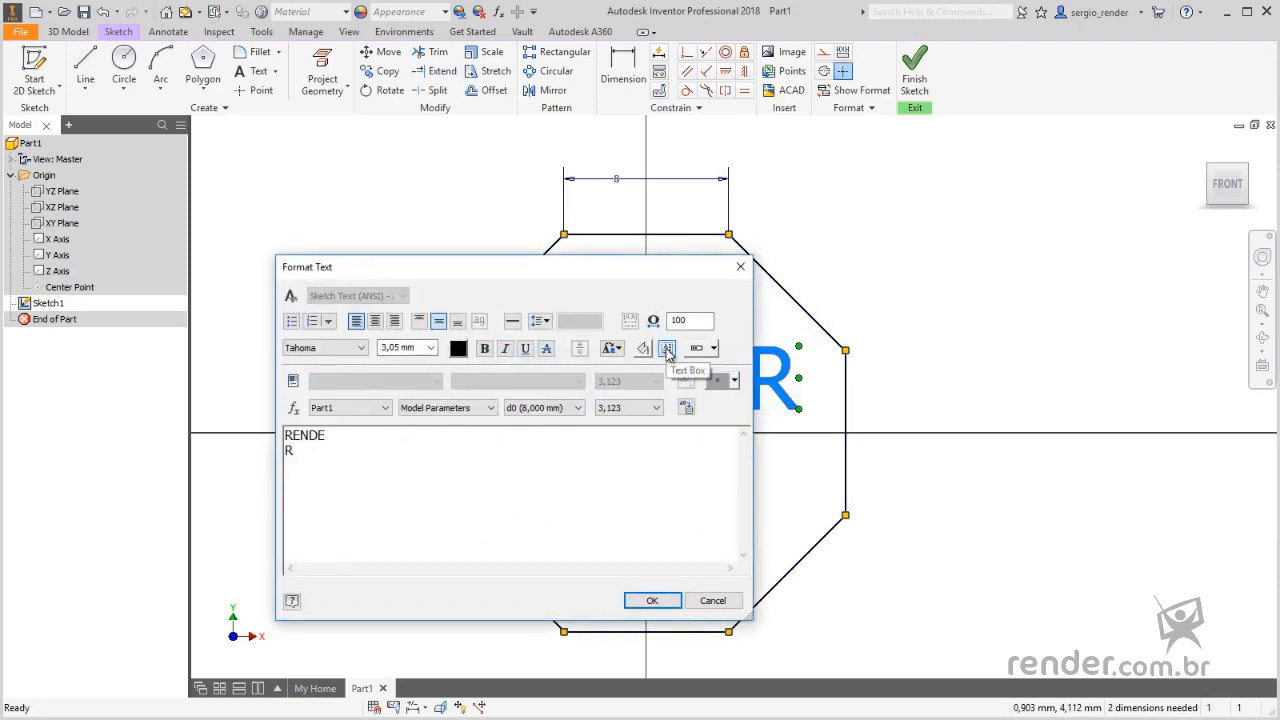
drag(694, 320, 670, 320)
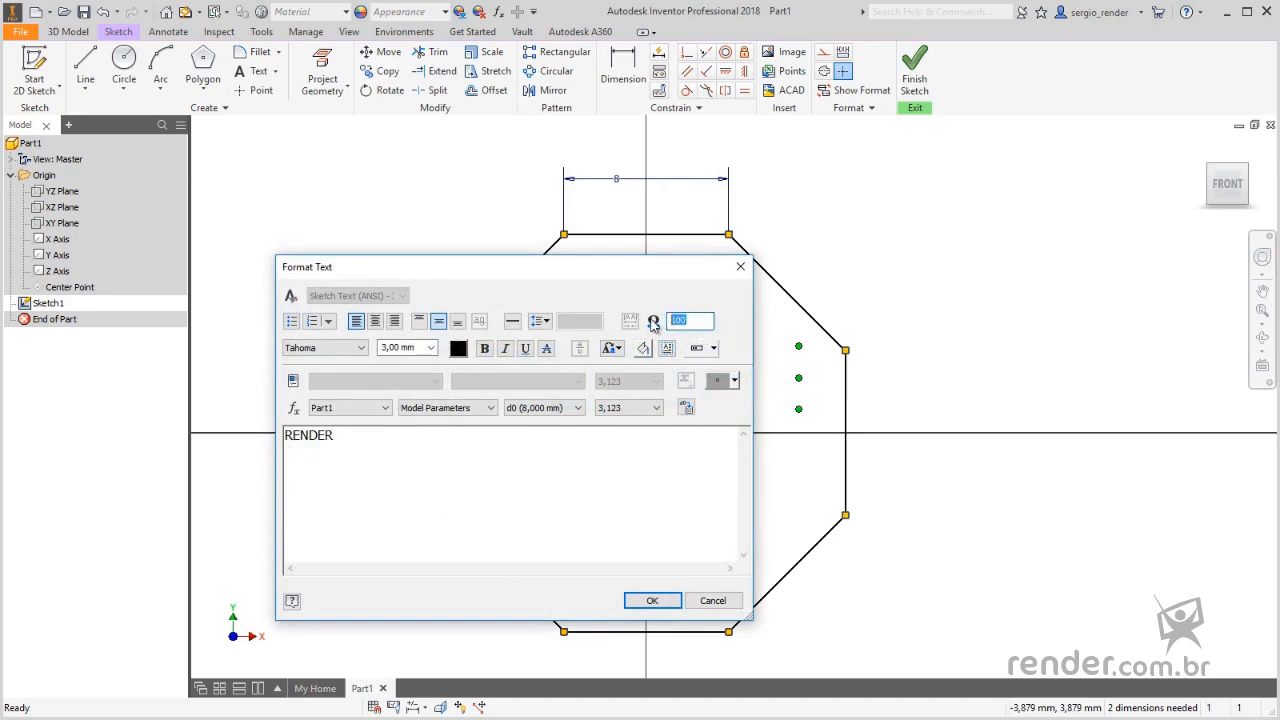
text(180)
click(660, 604)
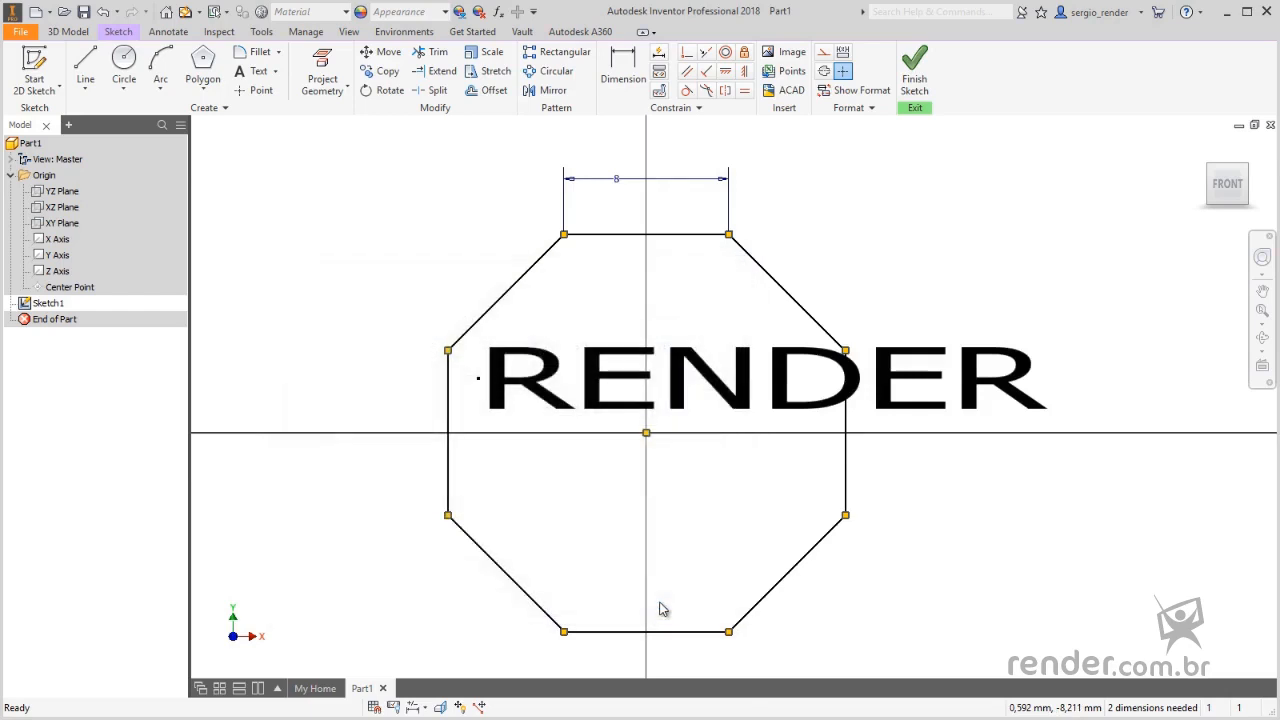
- Set the RENDER text's character stretch to 50%
double_click(743, 400)
double_click(680, 320)
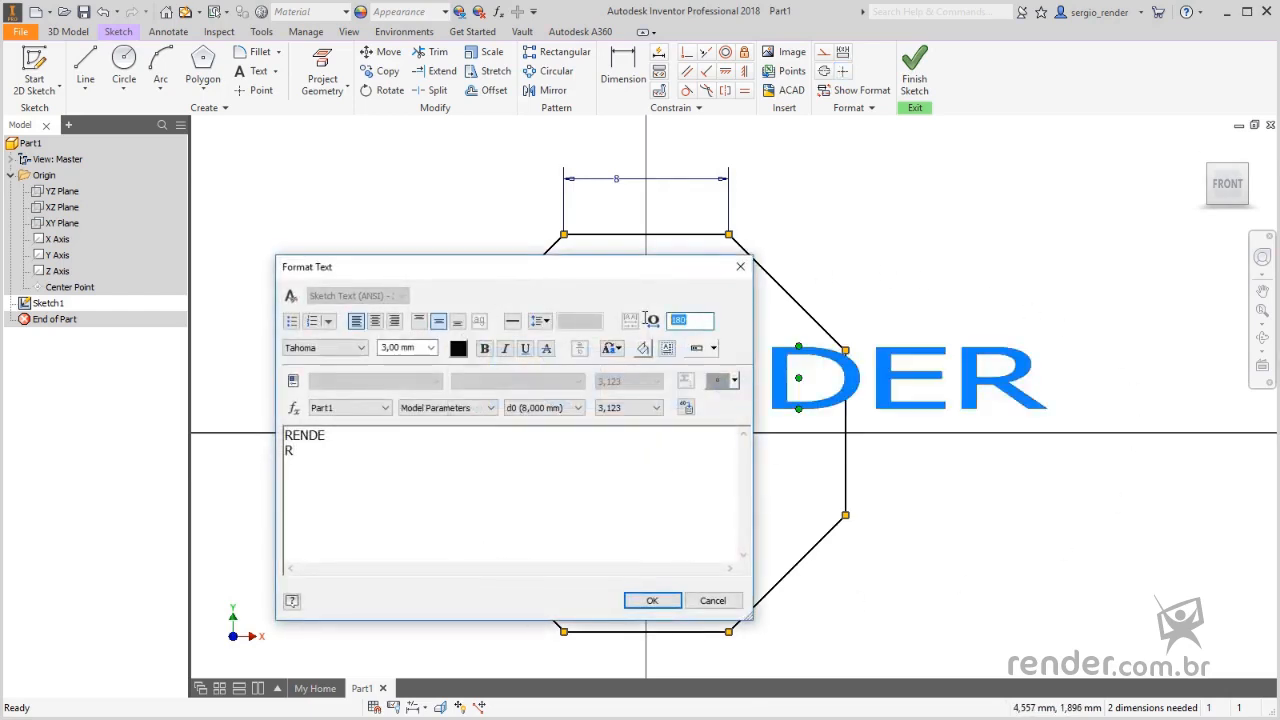
text(50)
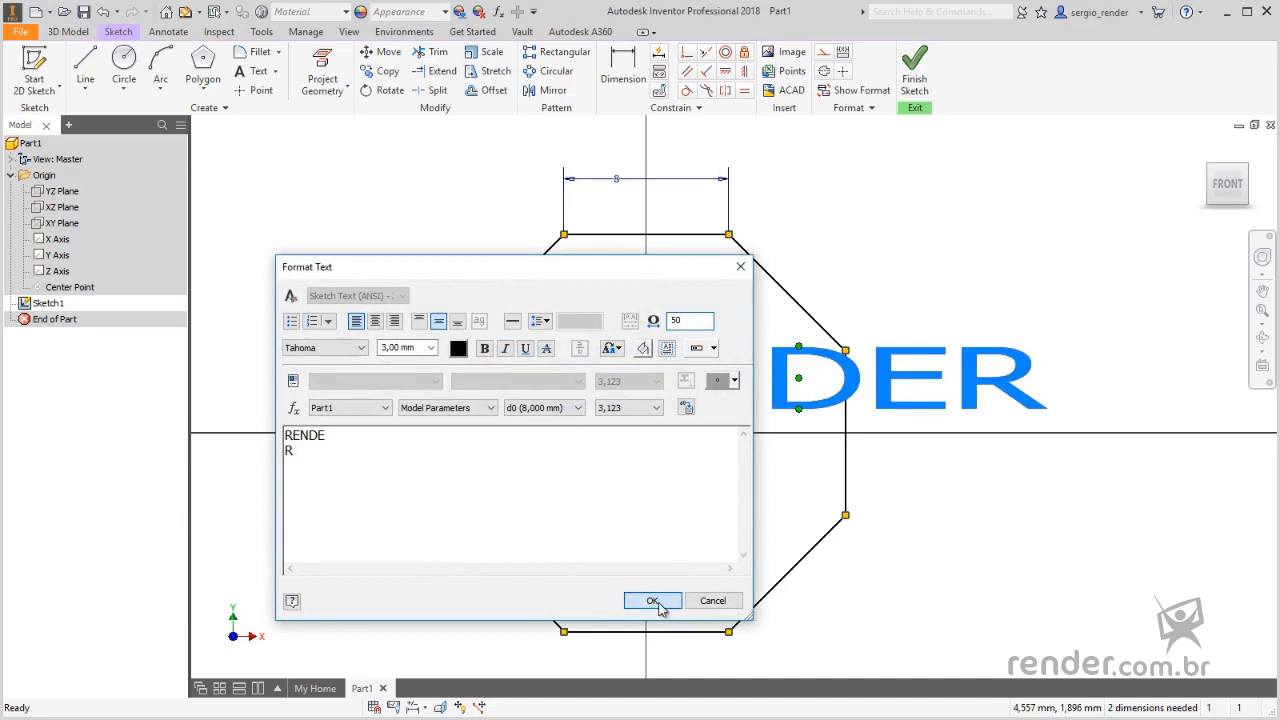
click(652, 600)
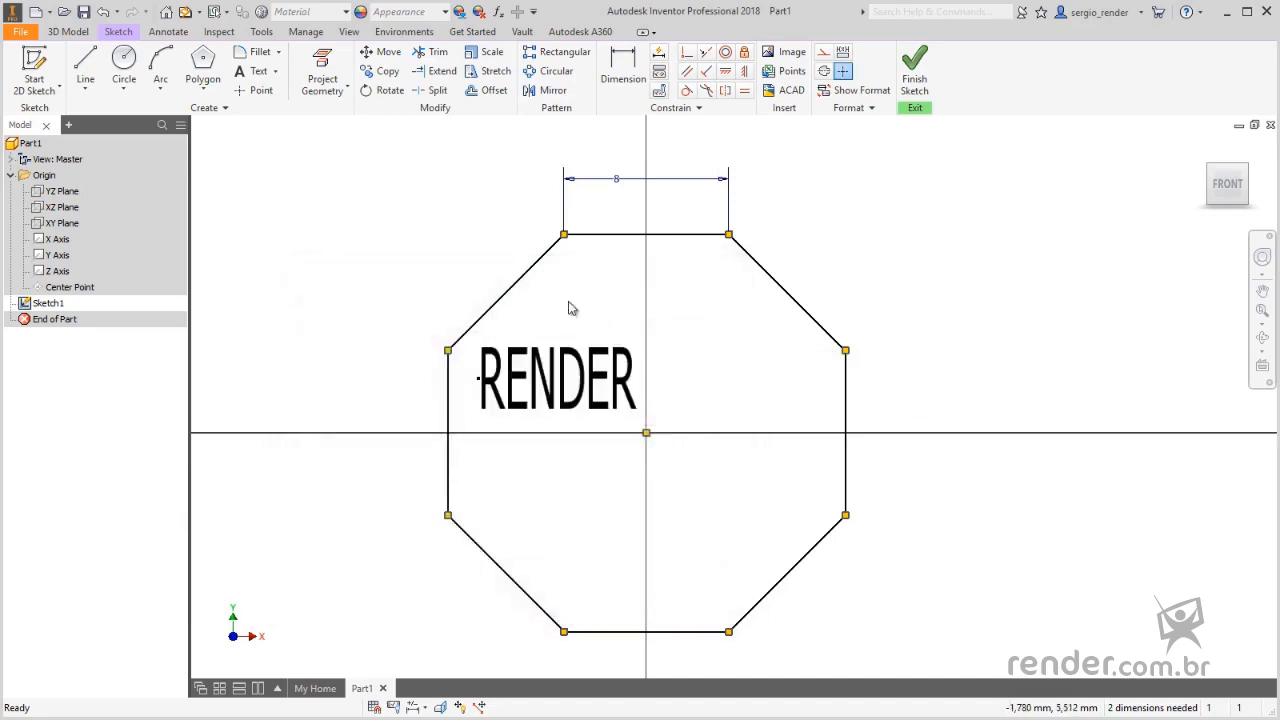
- Reopen the RENDER text for editing and set its character stretch to 100%
click(578, 362)
double_click(578, 362)
double_click(675, 320)
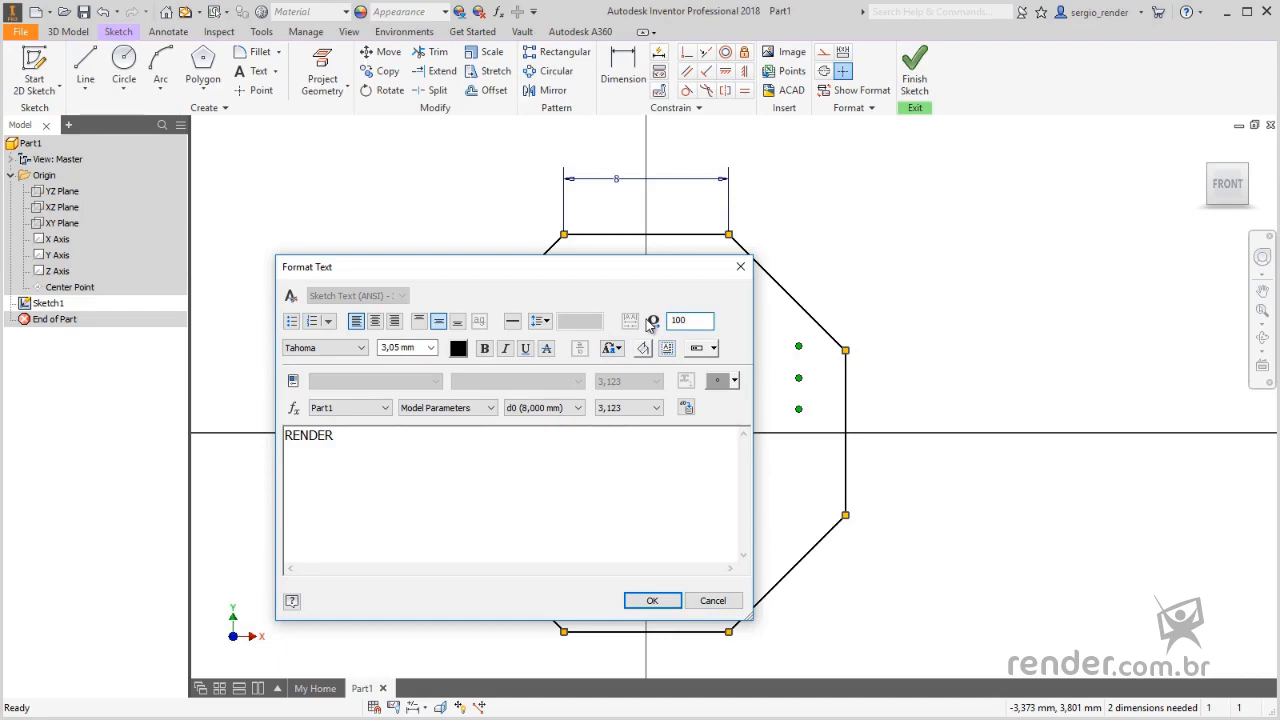
- Switch the RENDER text to single line and add two more lines below it, each reading render
click(513, 322)
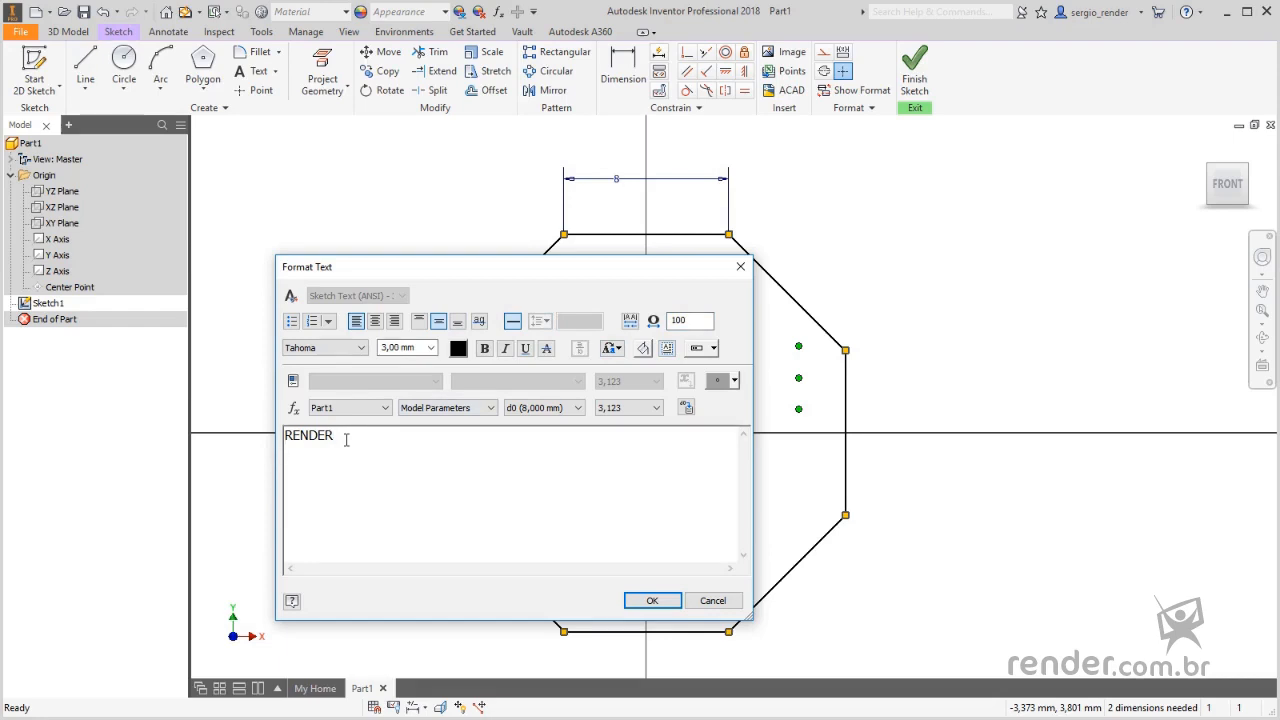
text(render)
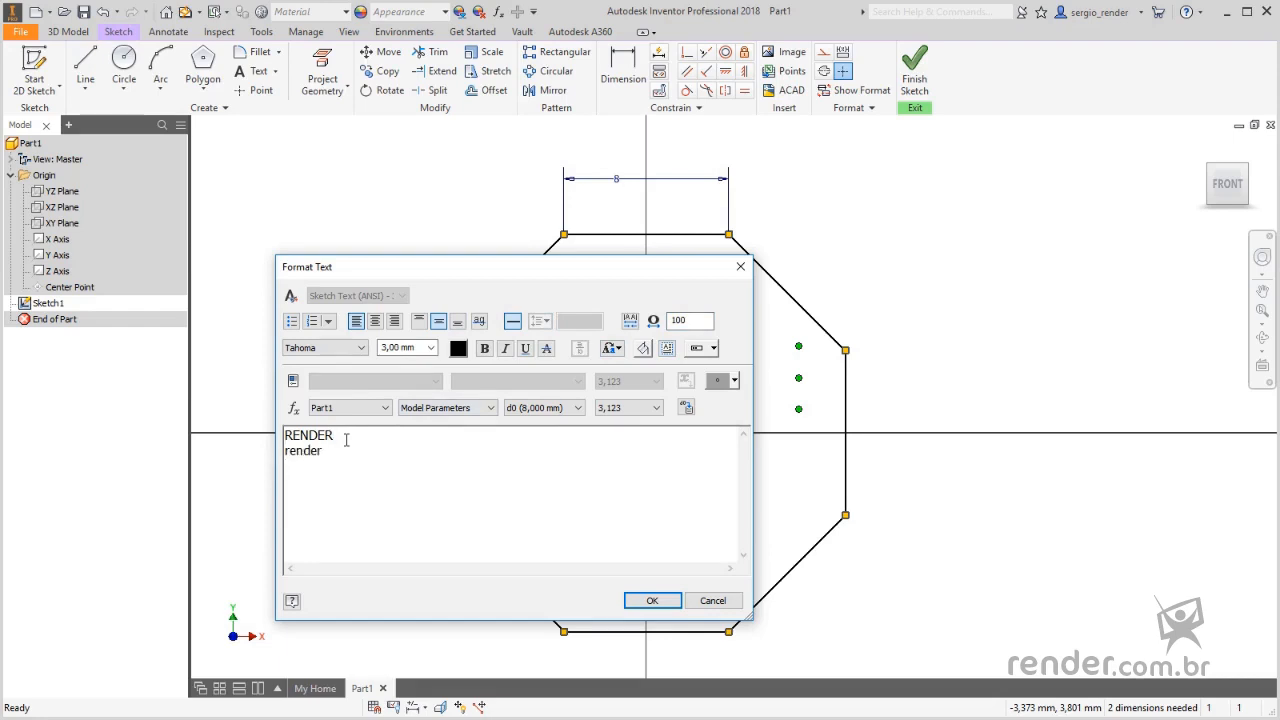
click(651, 600)
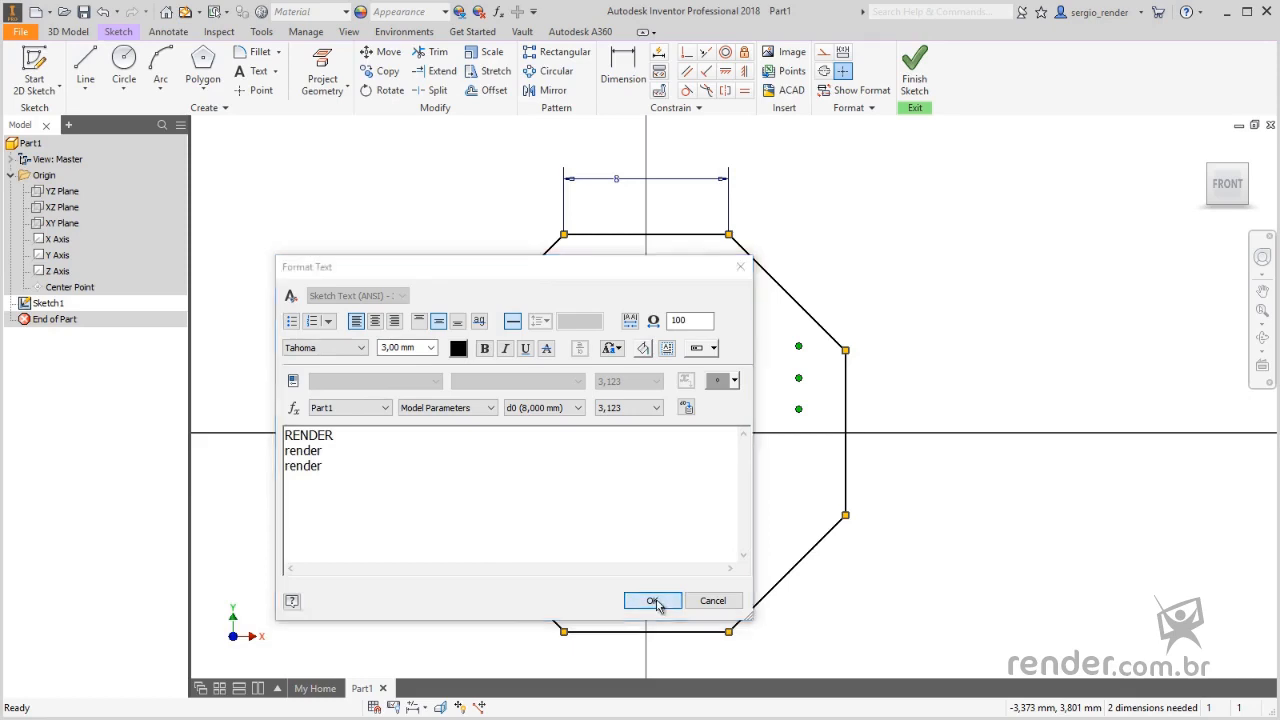
- Turn off the single line option and break the text into three lines: RENDER, render and render
double_click(824, 370)
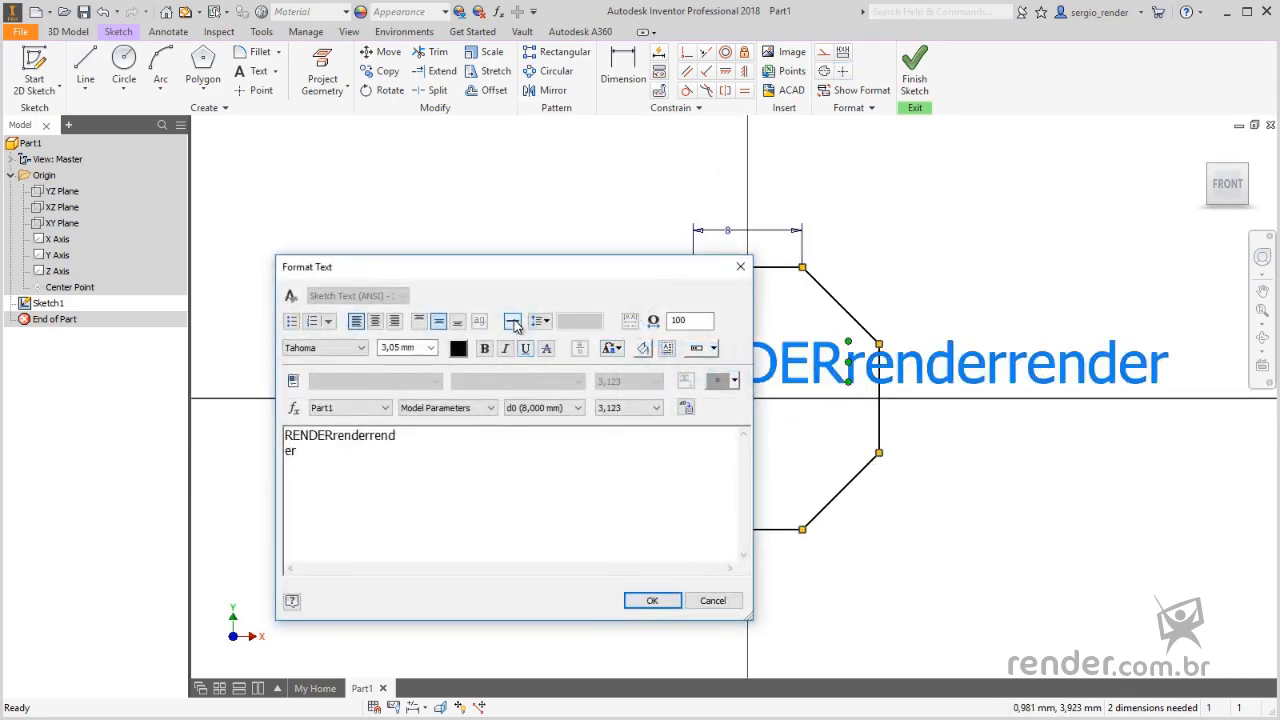
click(331, 435)
key(Return)
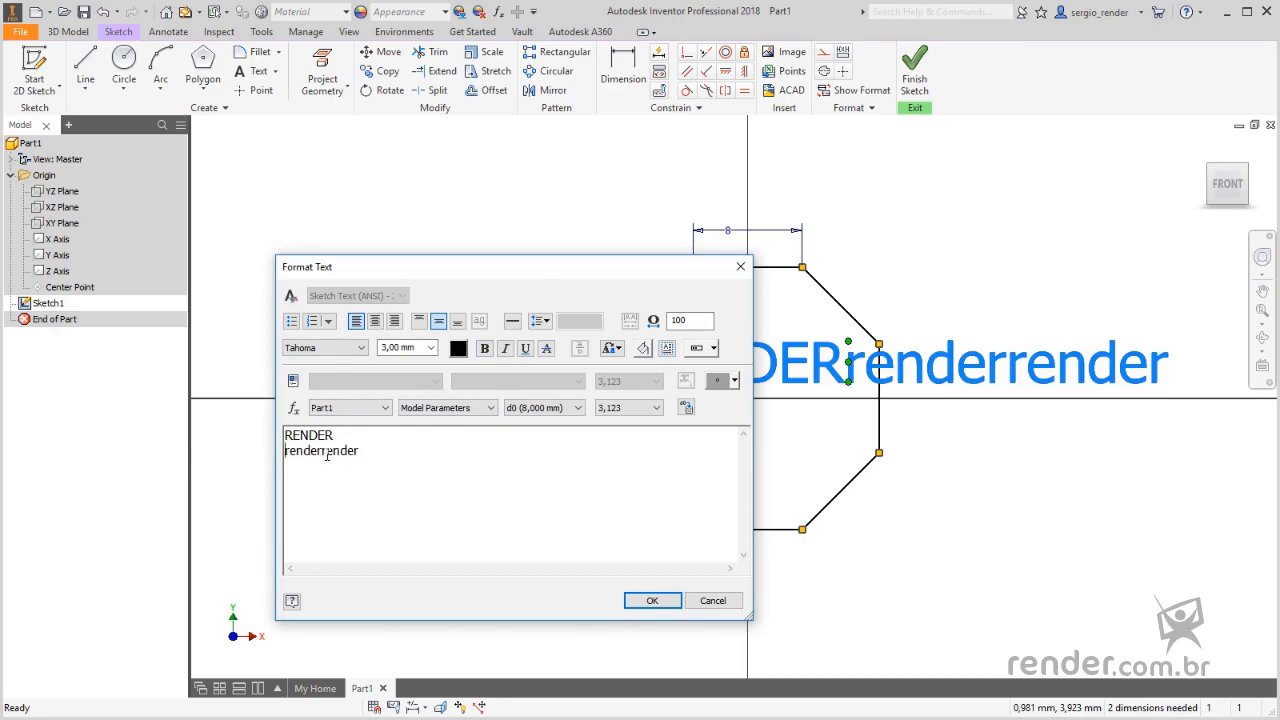
click(321, 451)
key(Return)
click(641, 604)
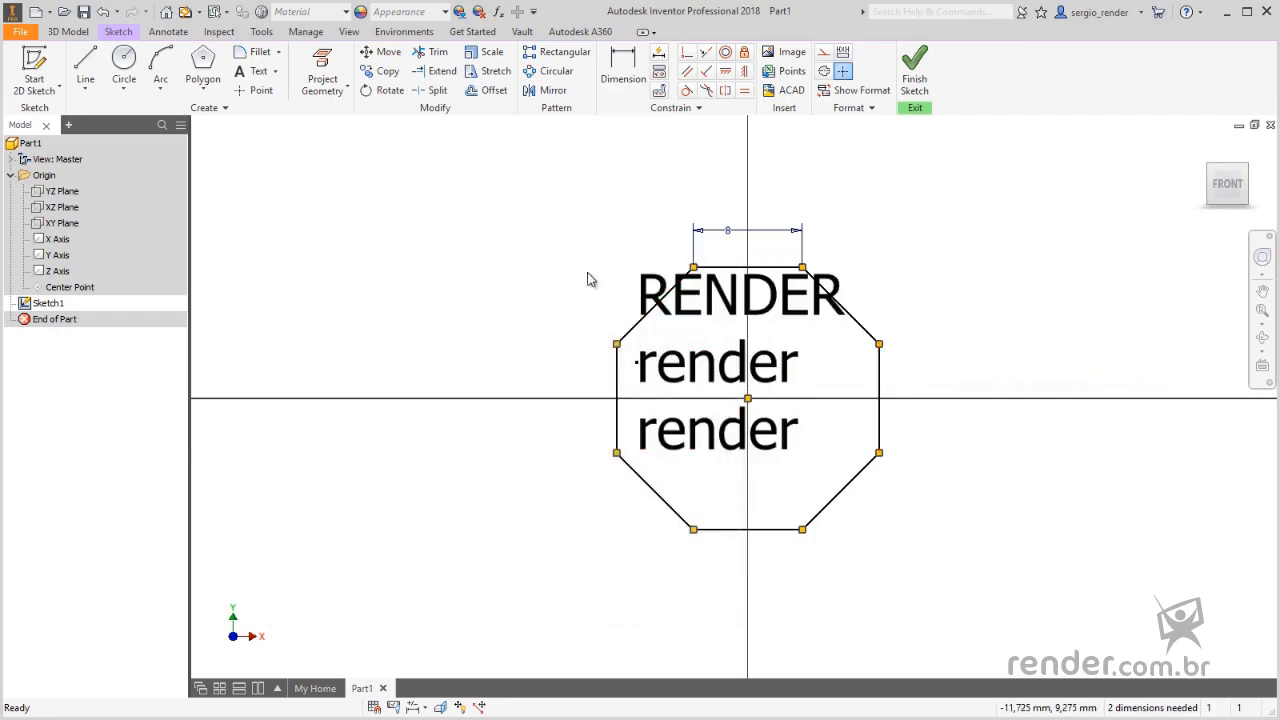
- Delete the two lowercase render lines so that the sketch text contains only RENDER
double_click(648, 294)
drag(313, 492, 265, 469)
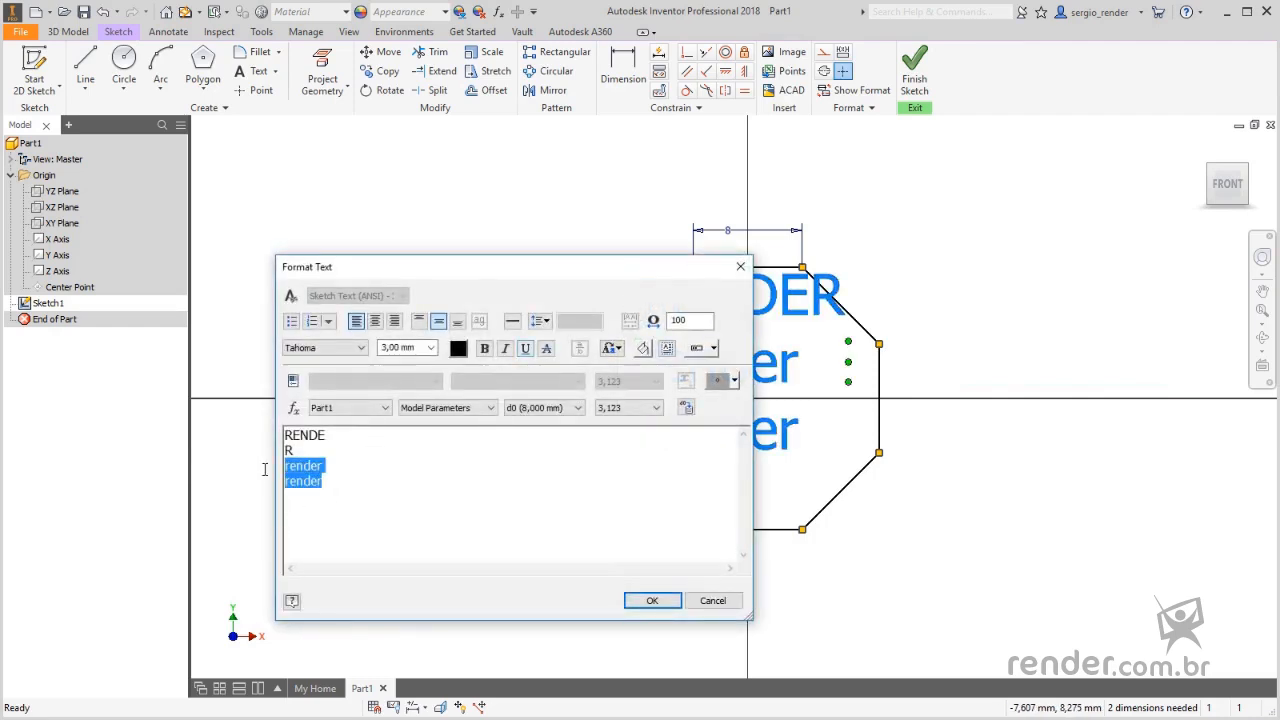
key(Delete)
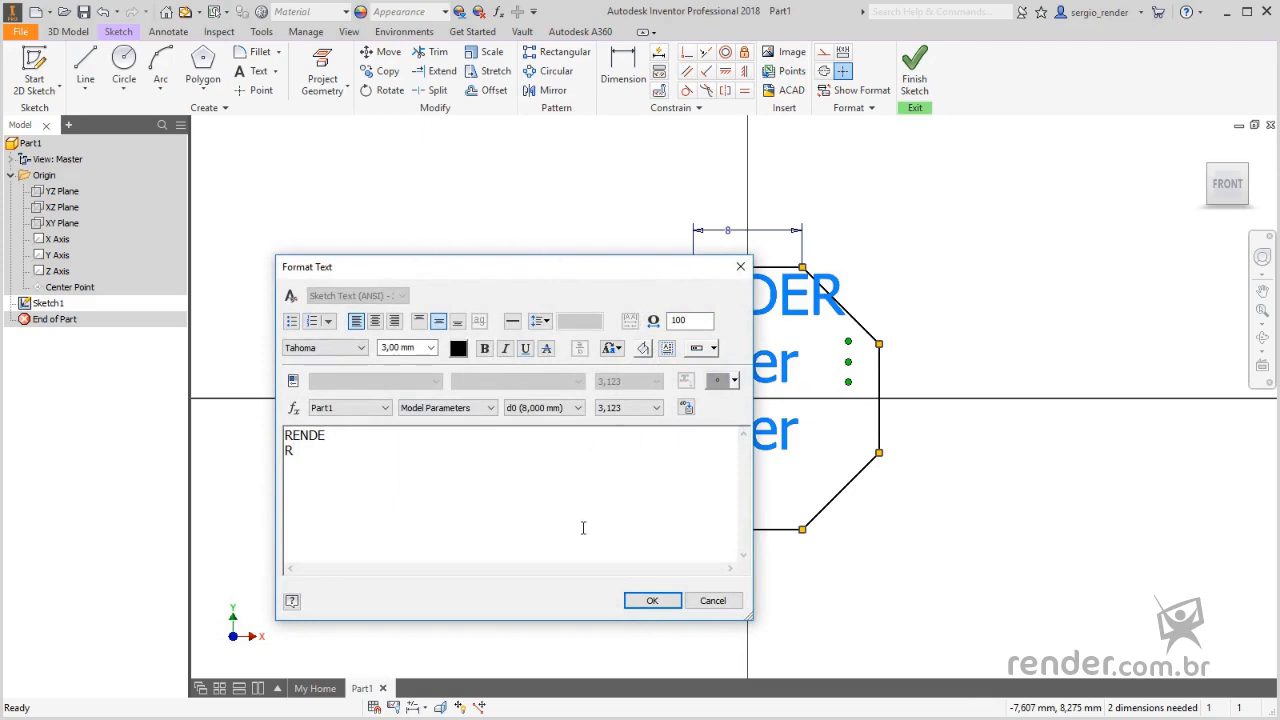
click(648, 602)
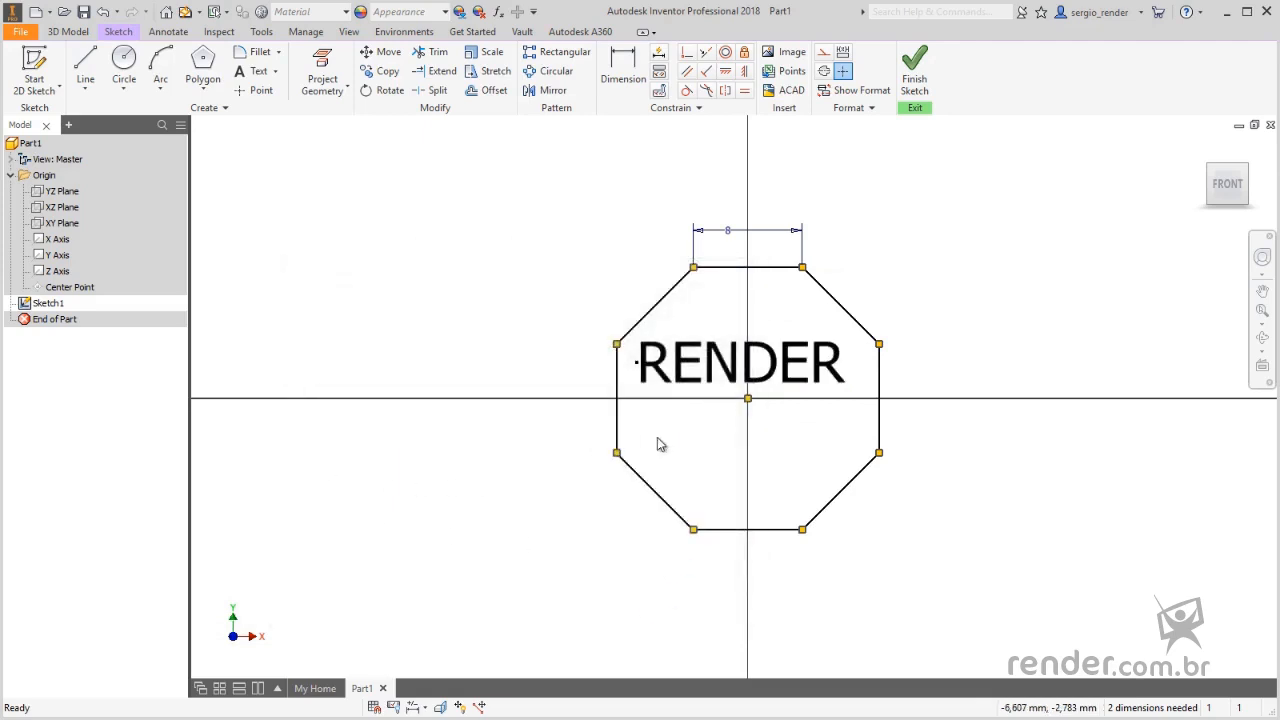
- Draw a shallow, upward-bulging three-point arc in the empty area to the left of the octagon
click(160, 68)
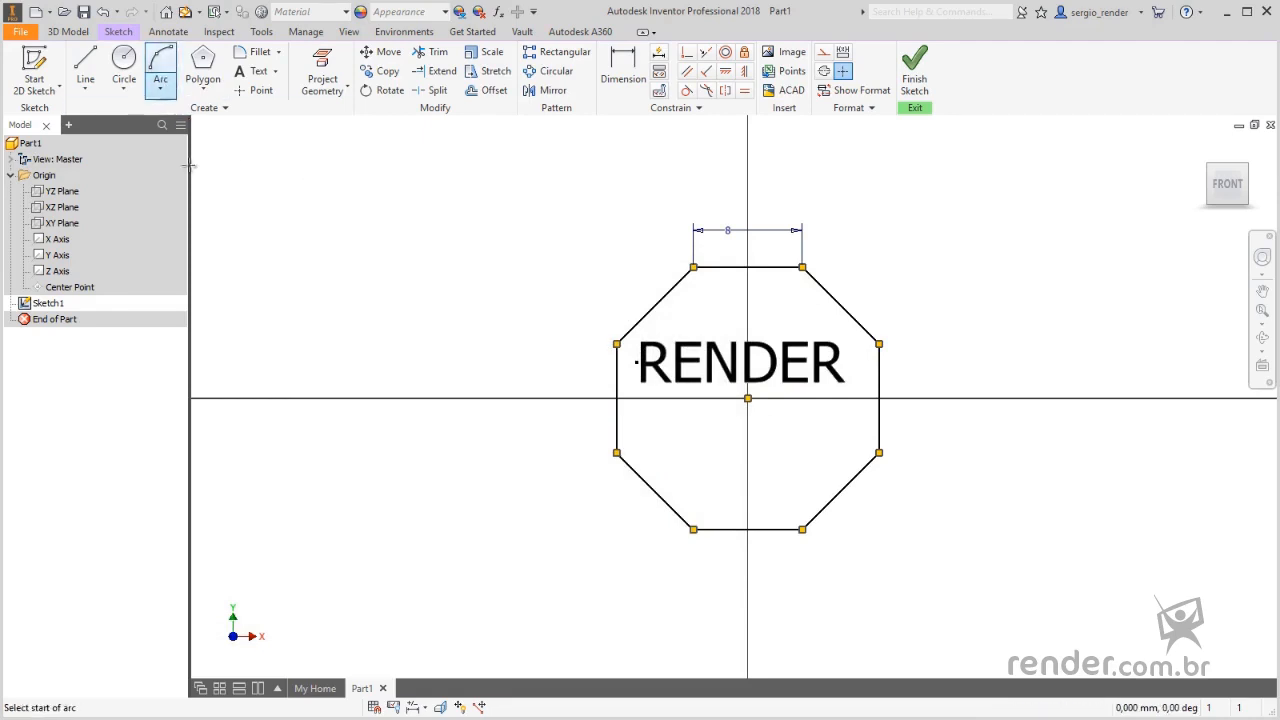
click(299, 335)
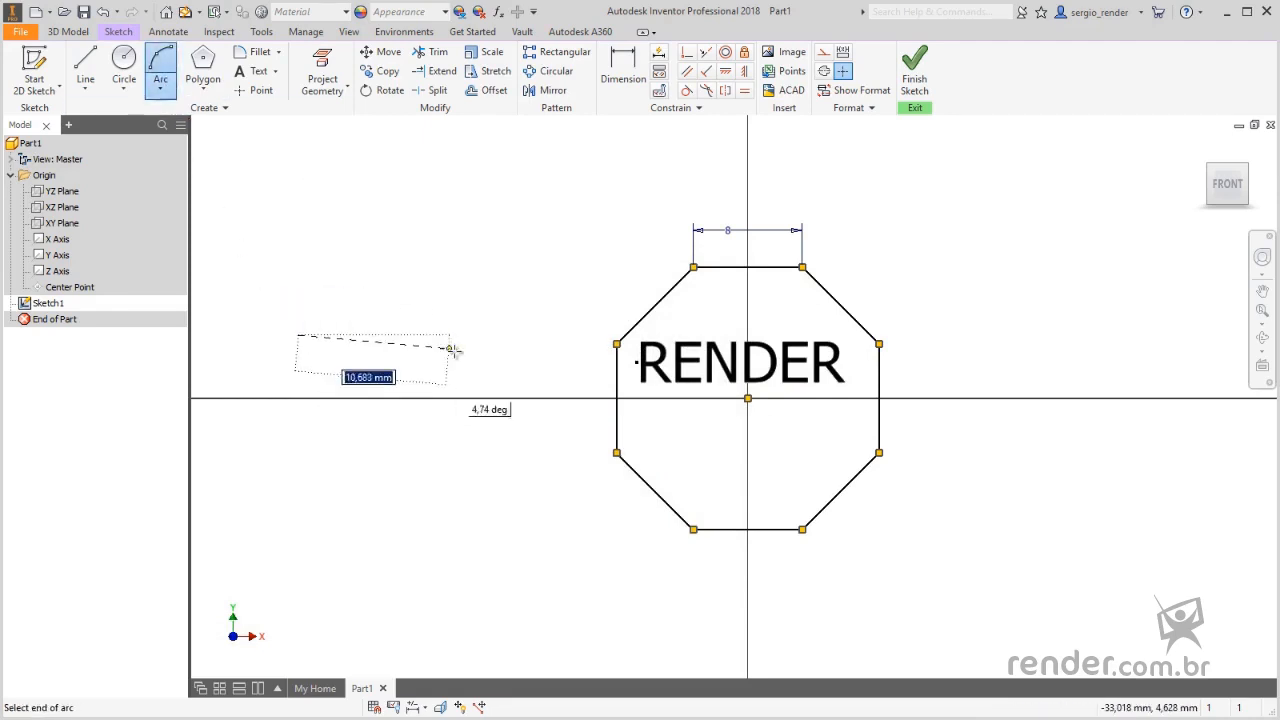
click(503, 362)
click(381, 315)
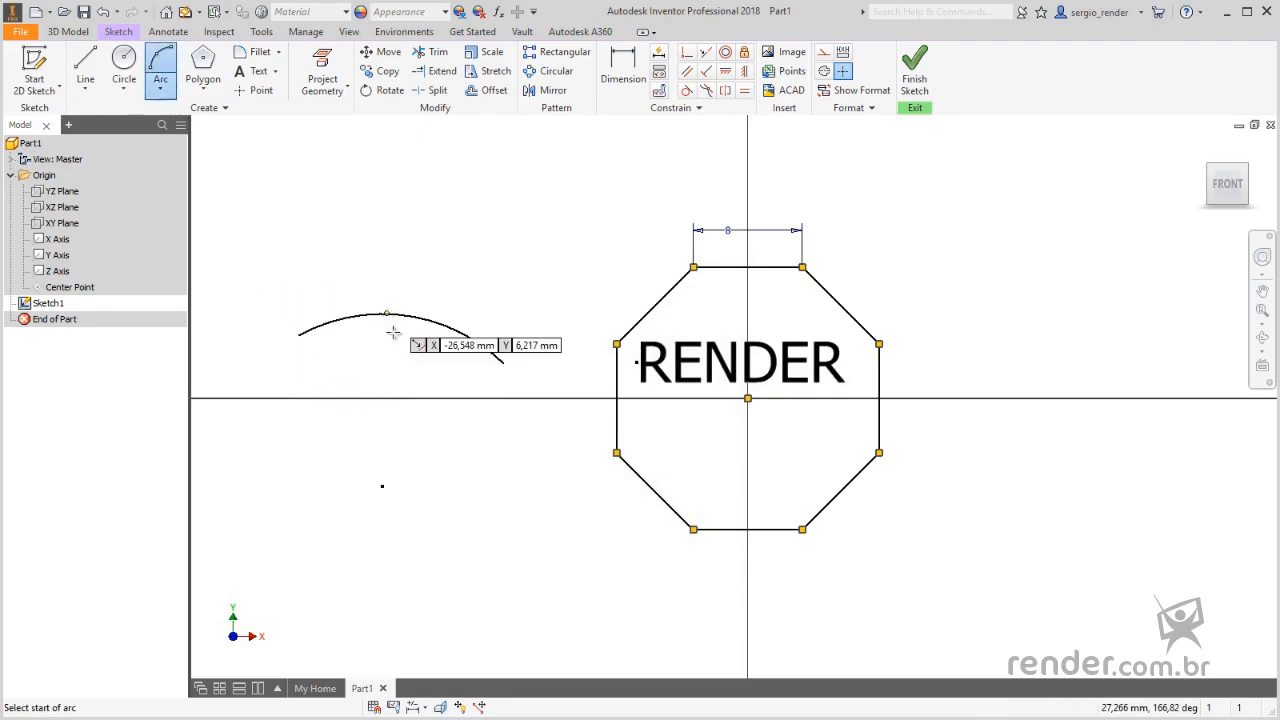
key(Escape)
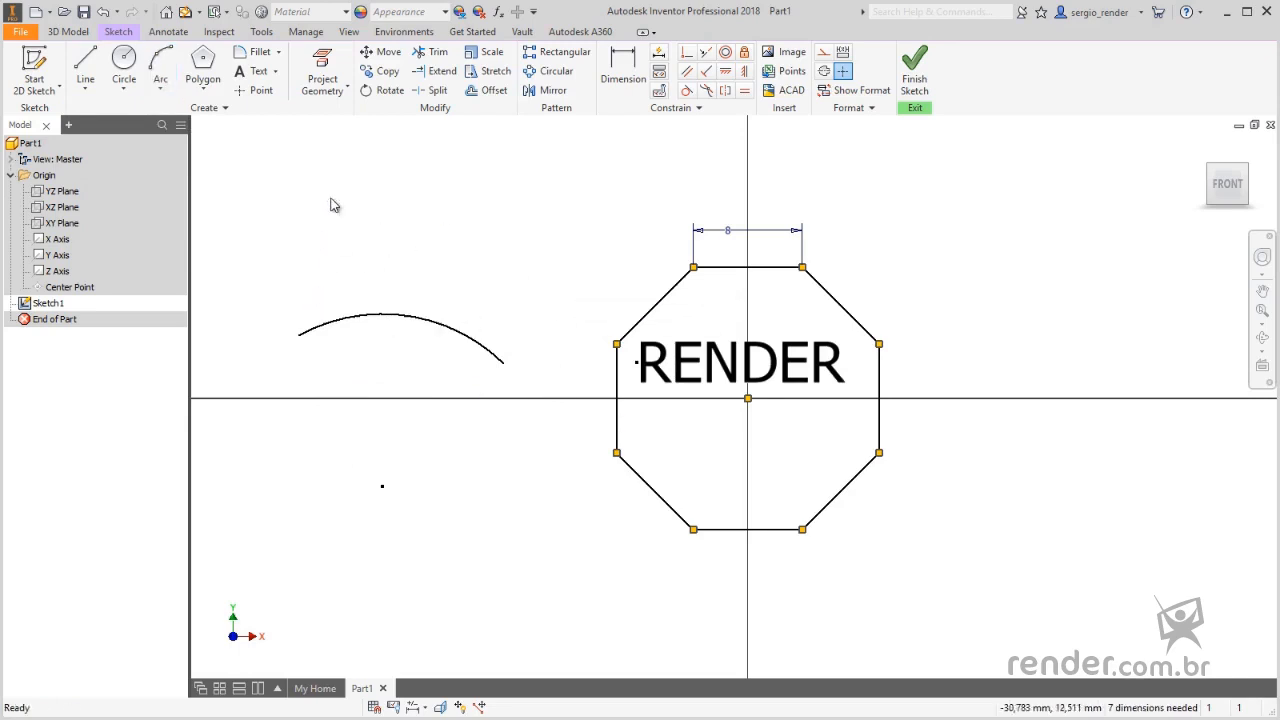
- Create a Geometry Text reading Render aligned along the new arc
click(276, 72)
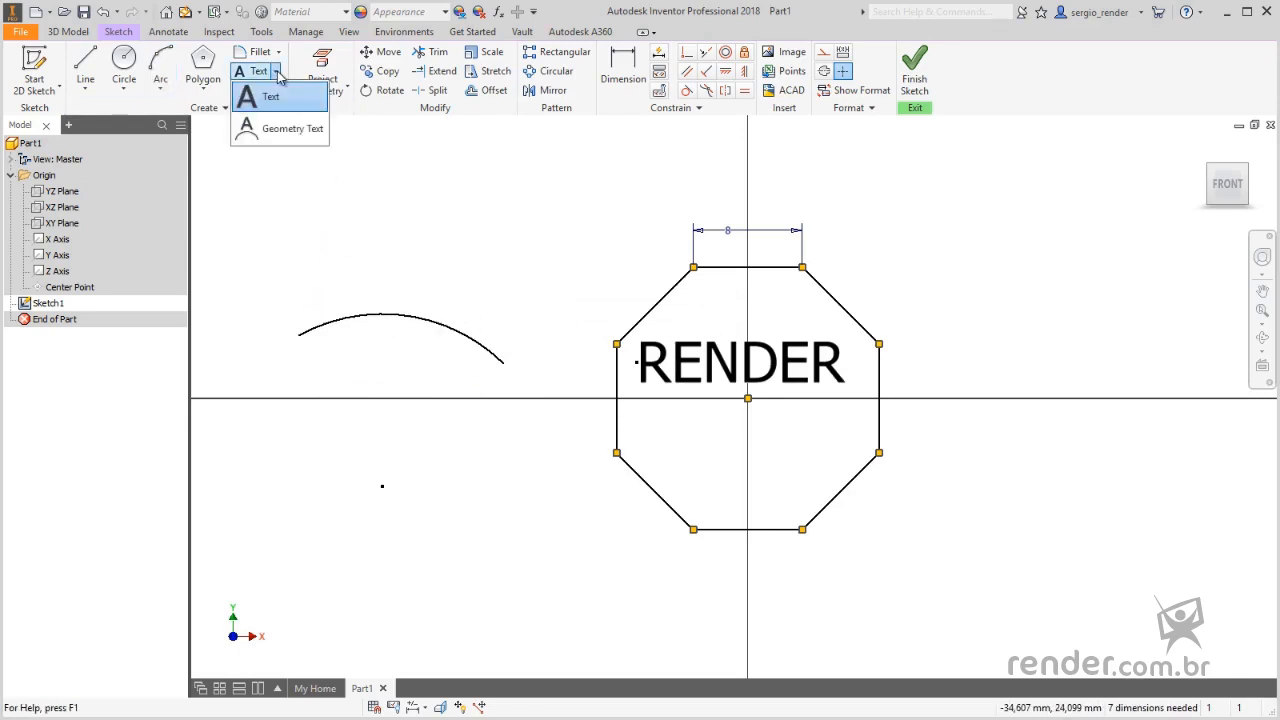
click(289, 129)
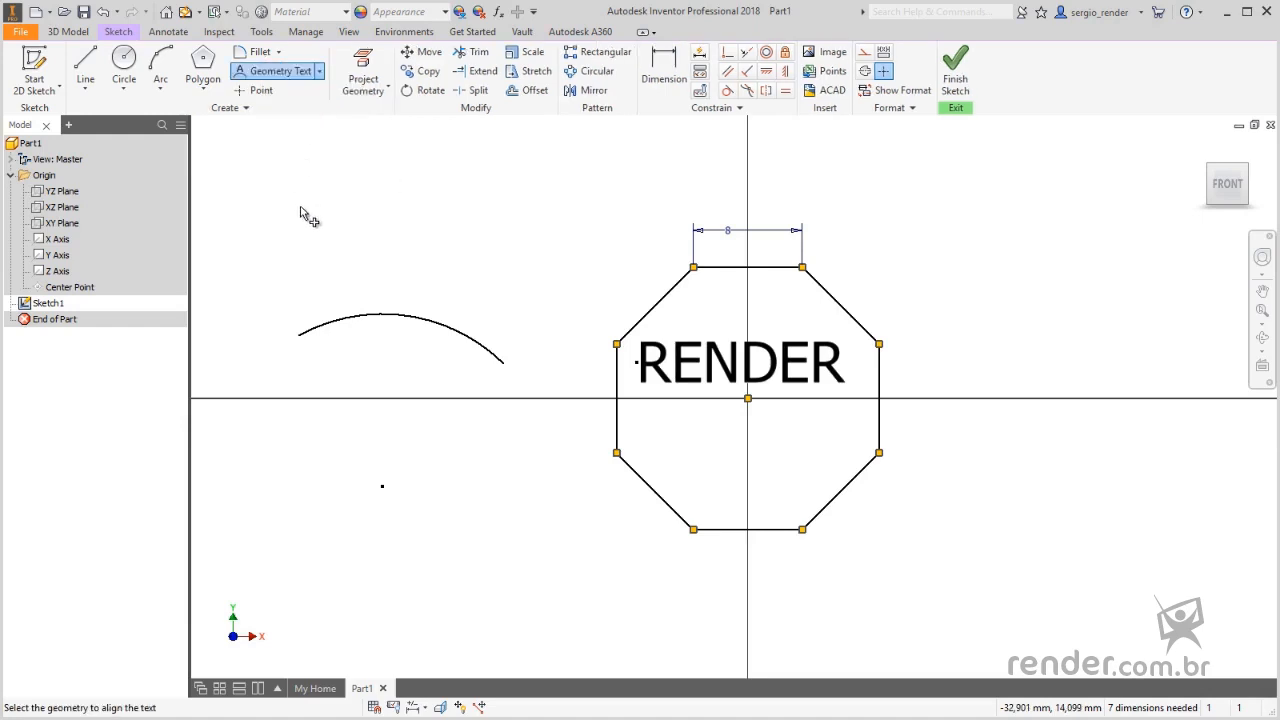
click(345, 322)
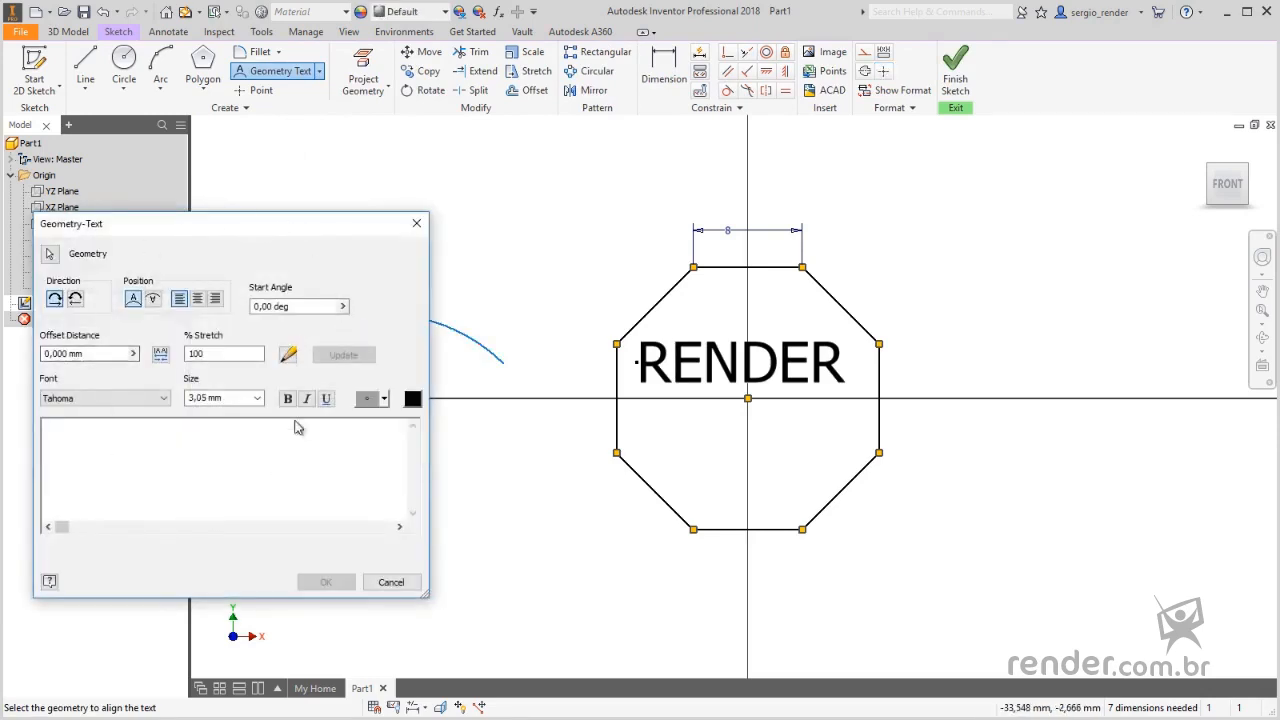
text(Render)
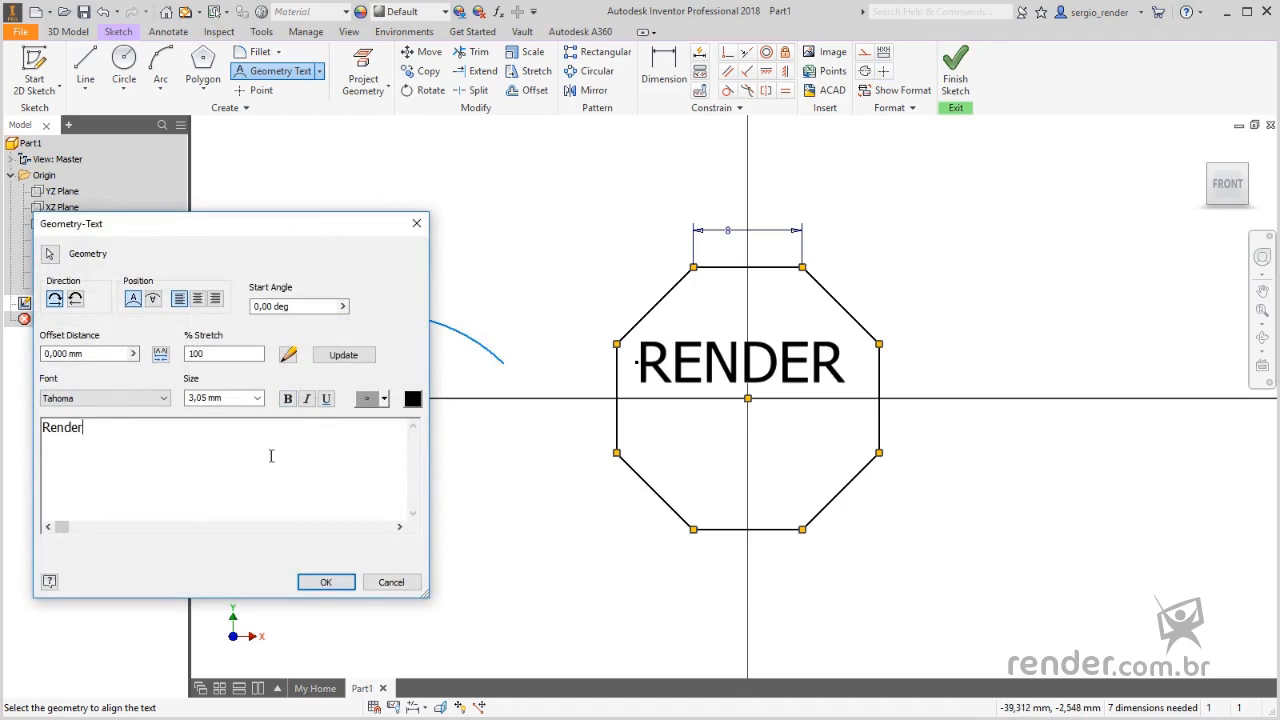
click(326, 582)
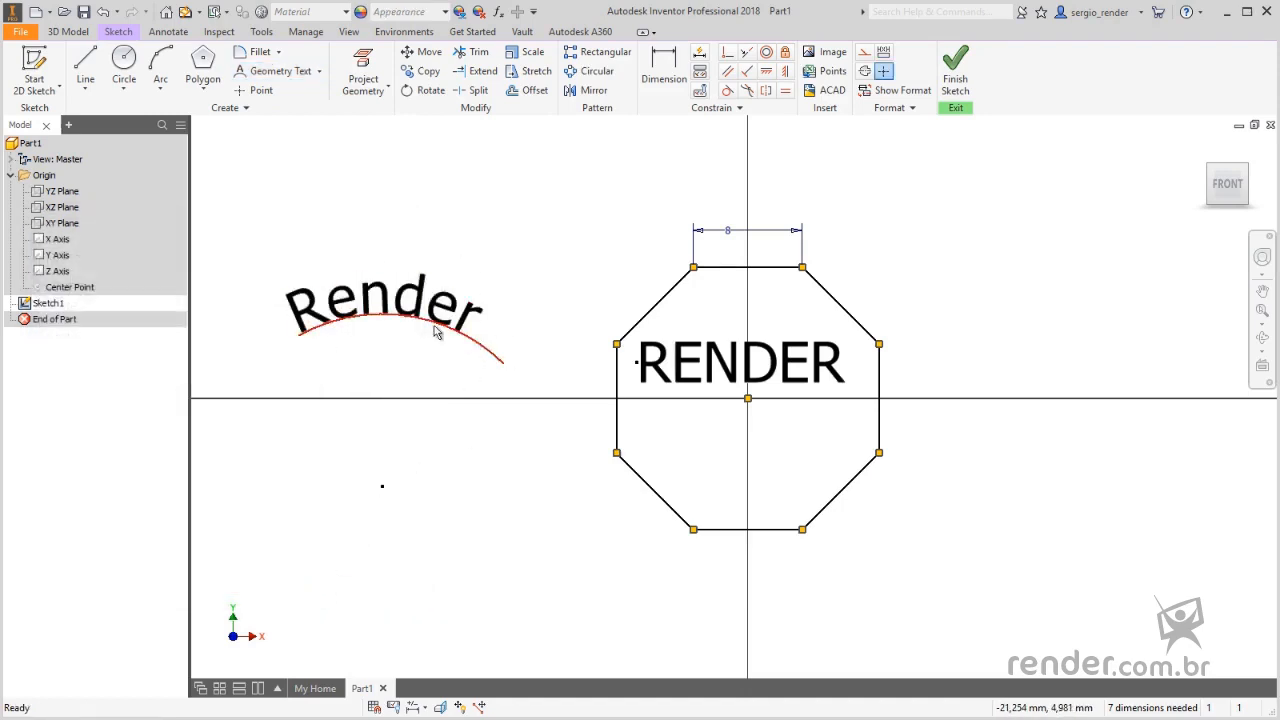
- Change the direction of the Render text on the arc to counterclockwise
scroll(360, 318, up, 2)
scroll(333, 316, down, 2)
scroll(278, 316, up, 3)
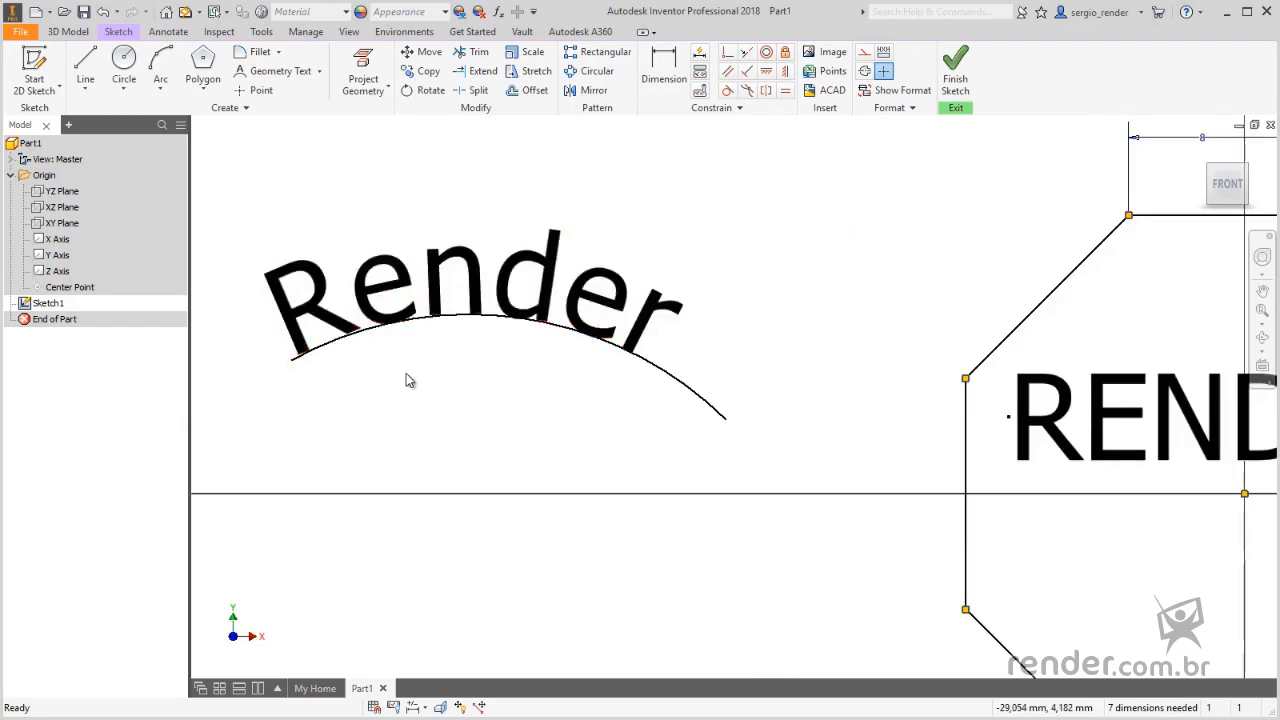
double_click(358, 295)
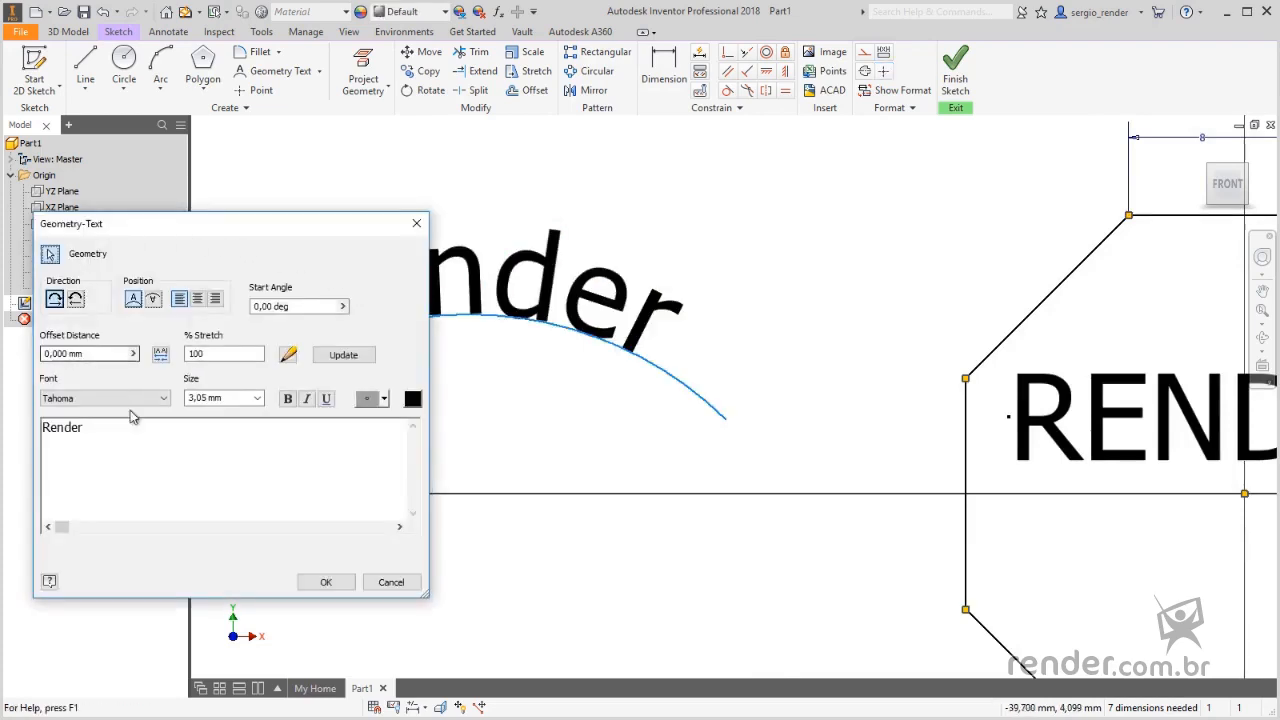
click(75, 300)
click(55, 300)
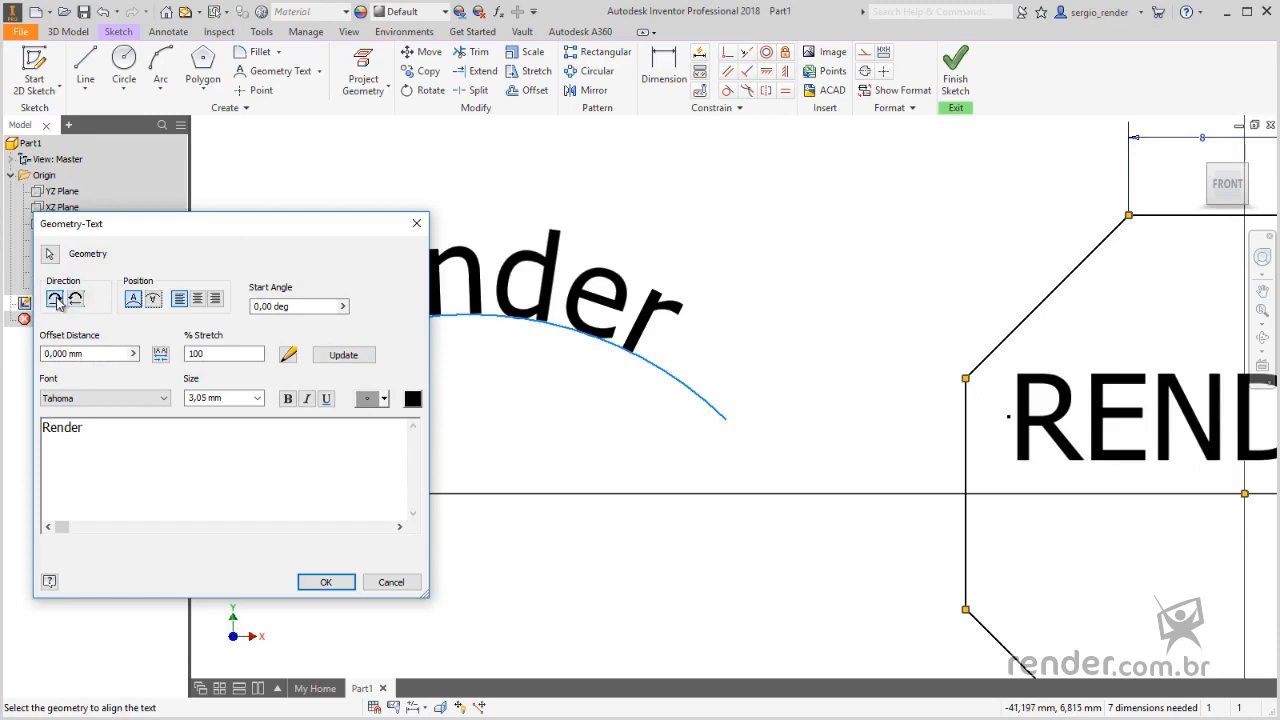
click(76, 300)
click(337, 586)
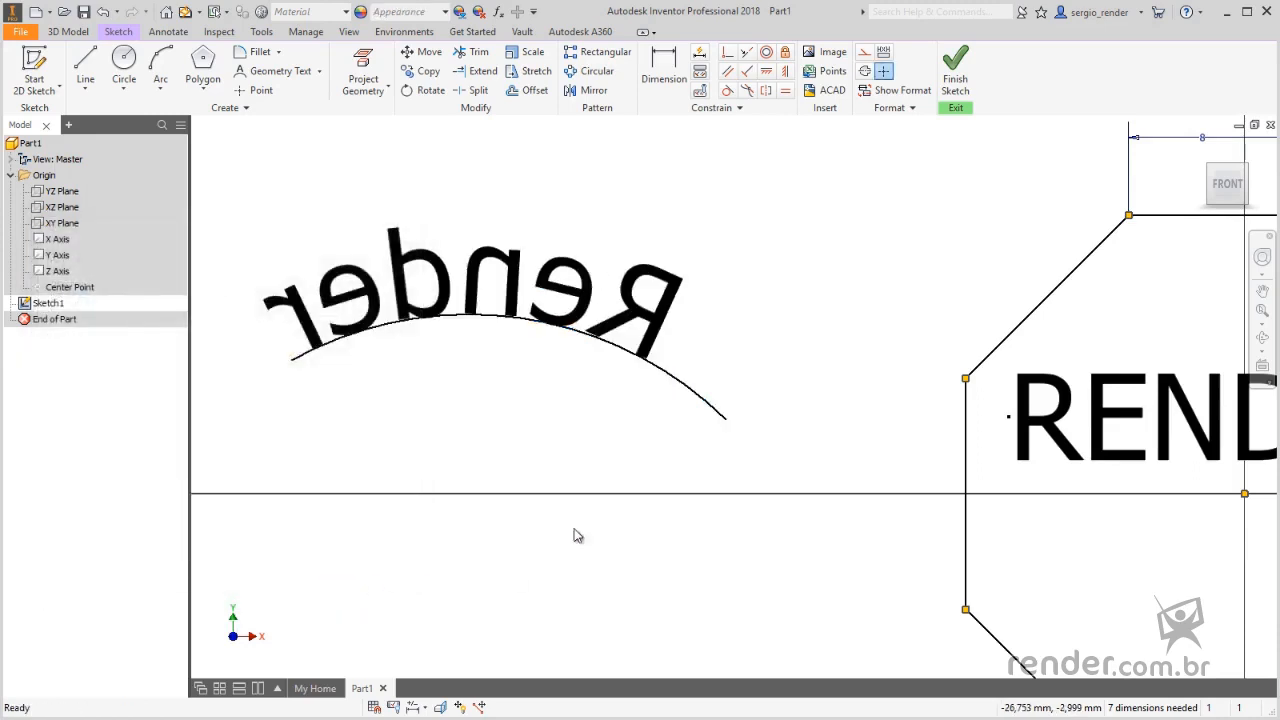
- Set the arc-aligned Render text to clockwise direction and place it on the inside of the arc
double_click(474, 289)
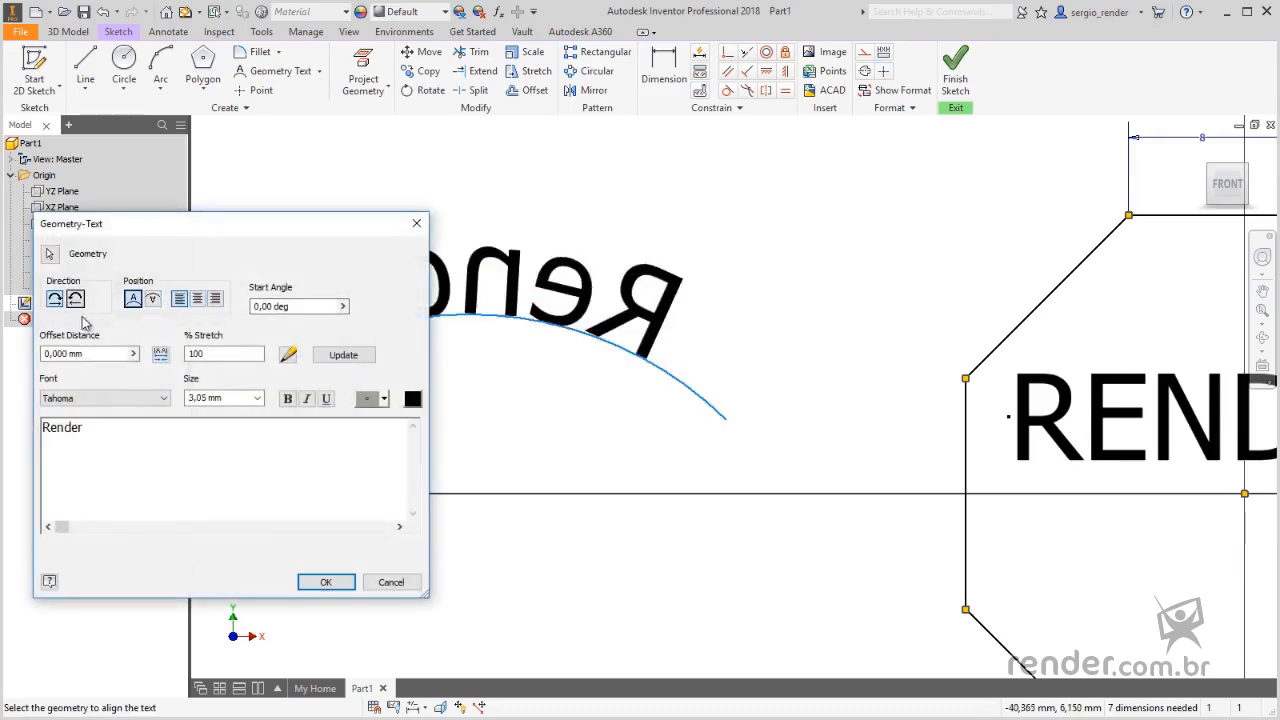
click(153, 298)
click(325, 582)
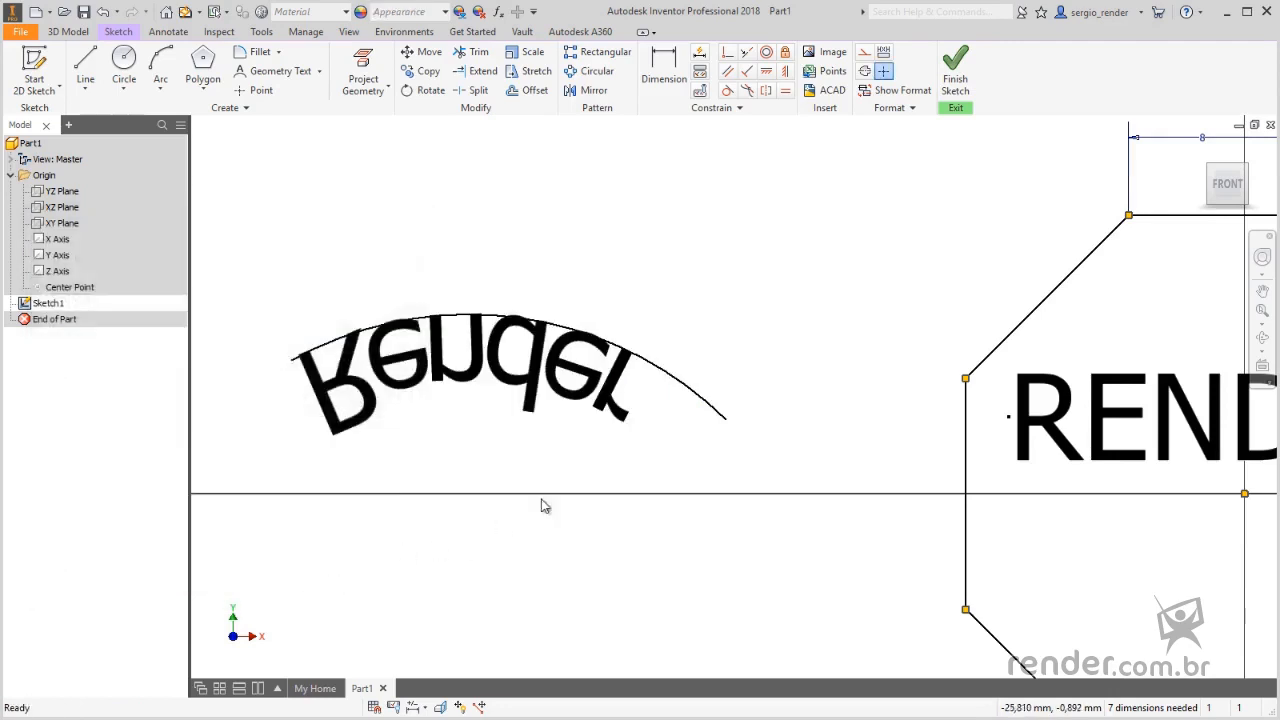
- Return the Render text to the outside of the arc and change its start angle to shift it along the curve
double_click(488, 388)
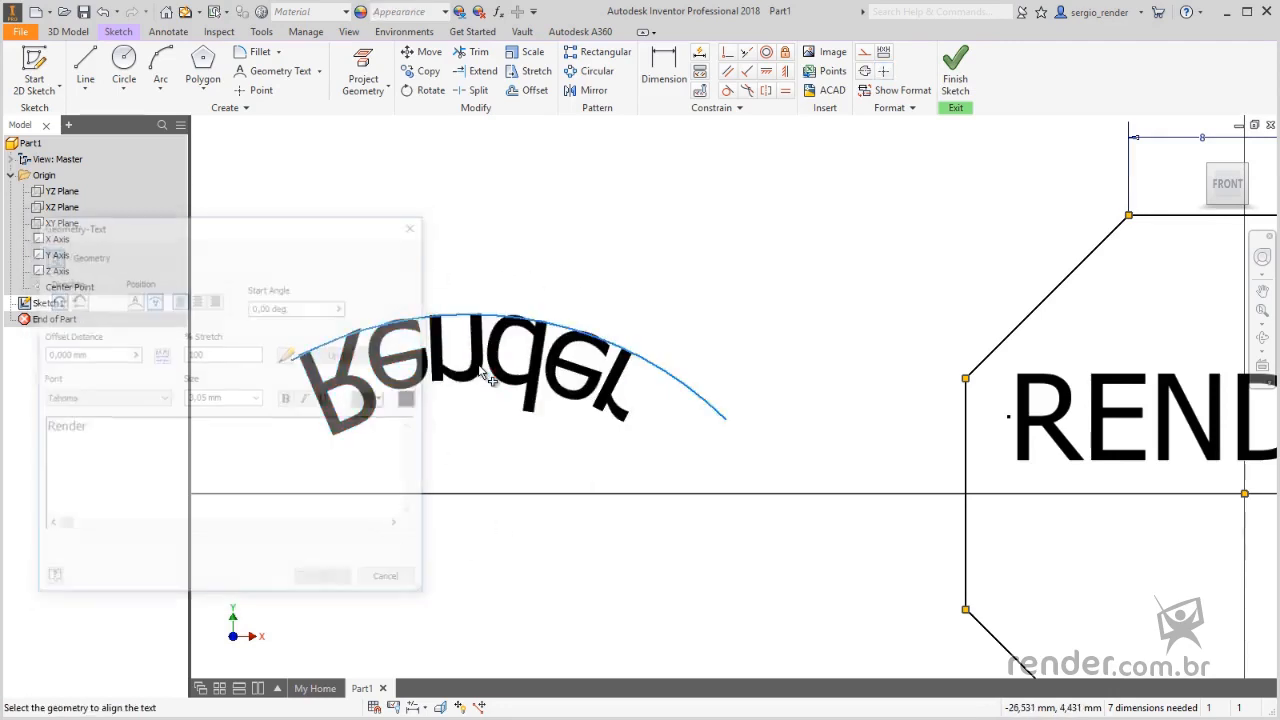
click(132, 298)
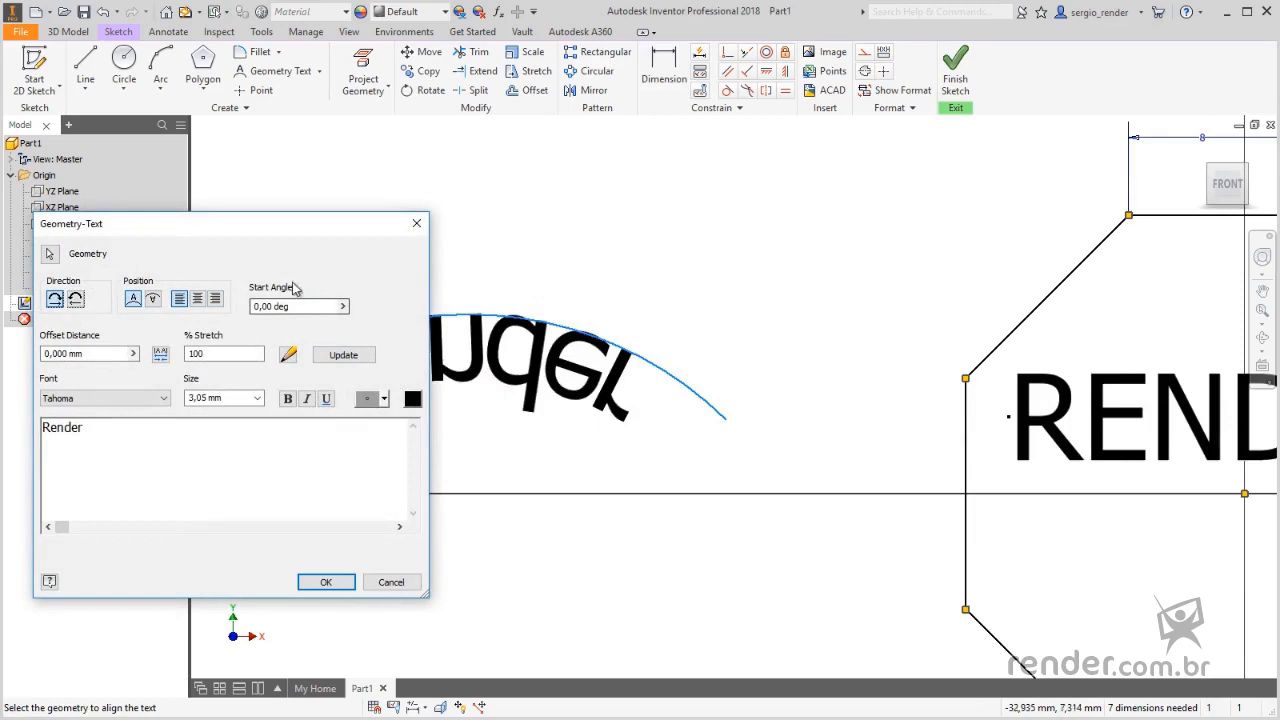
double_click(261, 307)
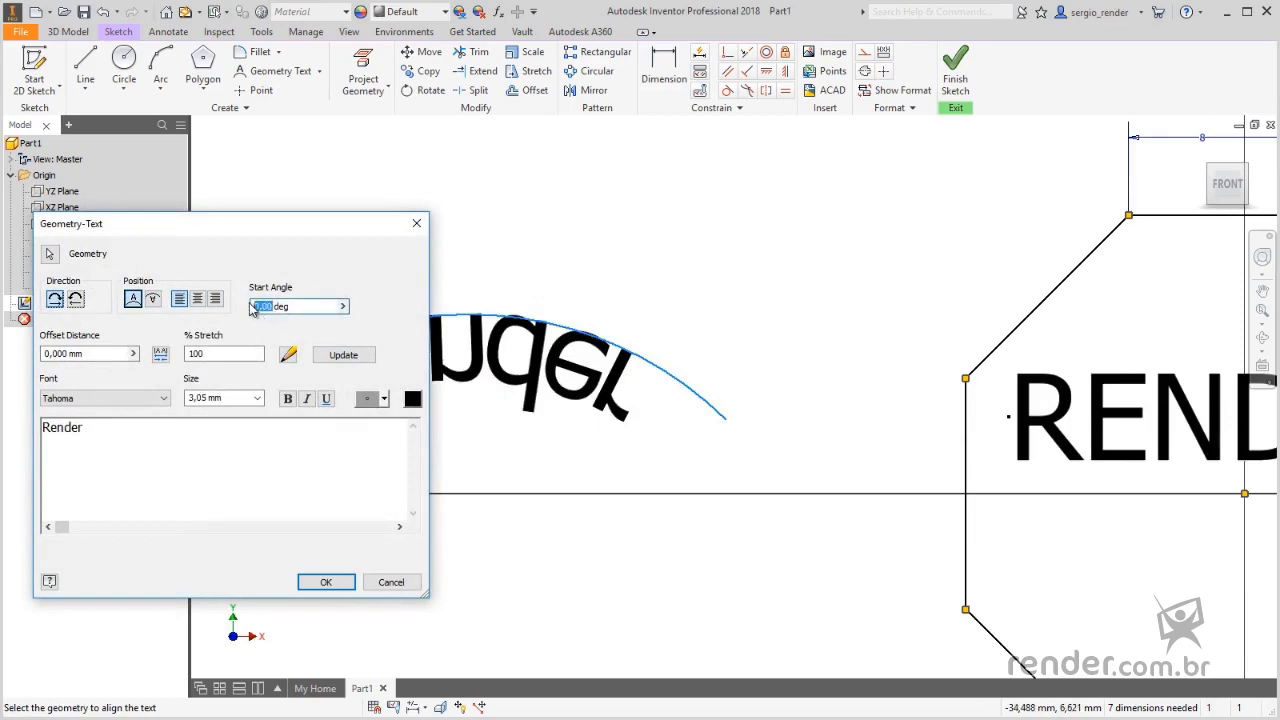
click(326, 582)
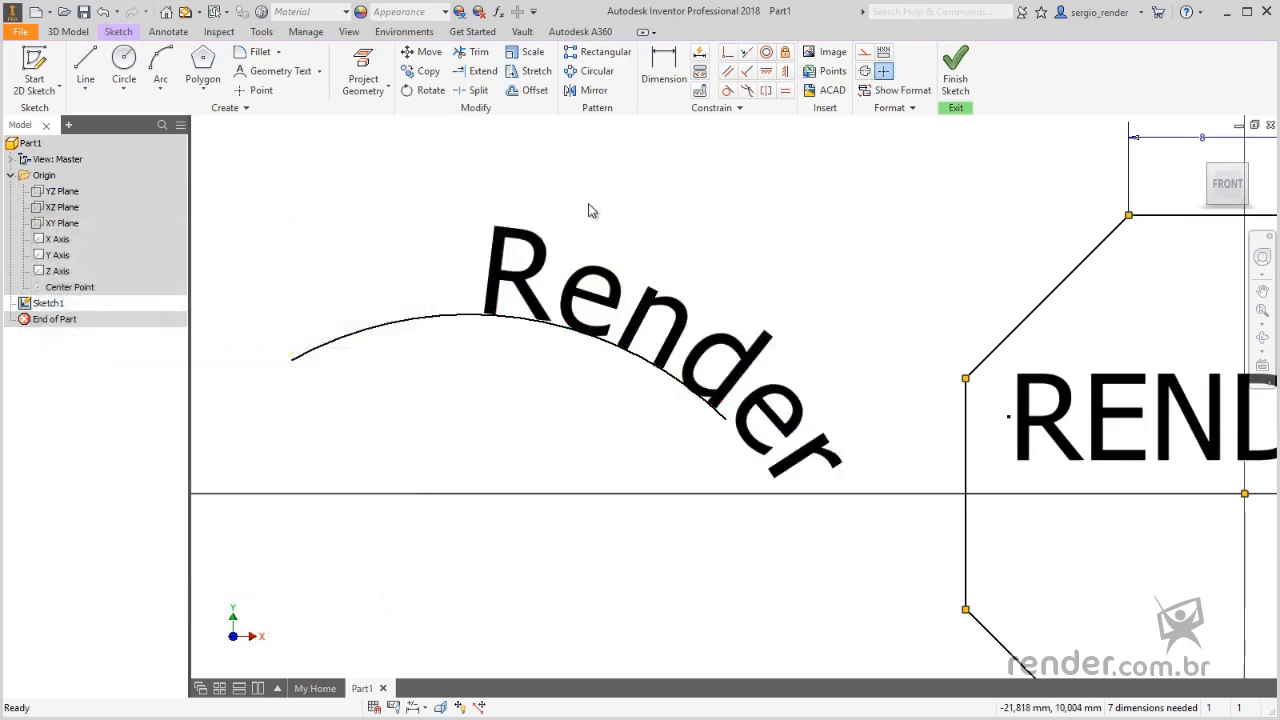
- Set the Render arc text's start angle to 5 degrees and its offset distance from the arc to 3 mm
double_click(497, 291)
double_click(304, 307)
text(5)
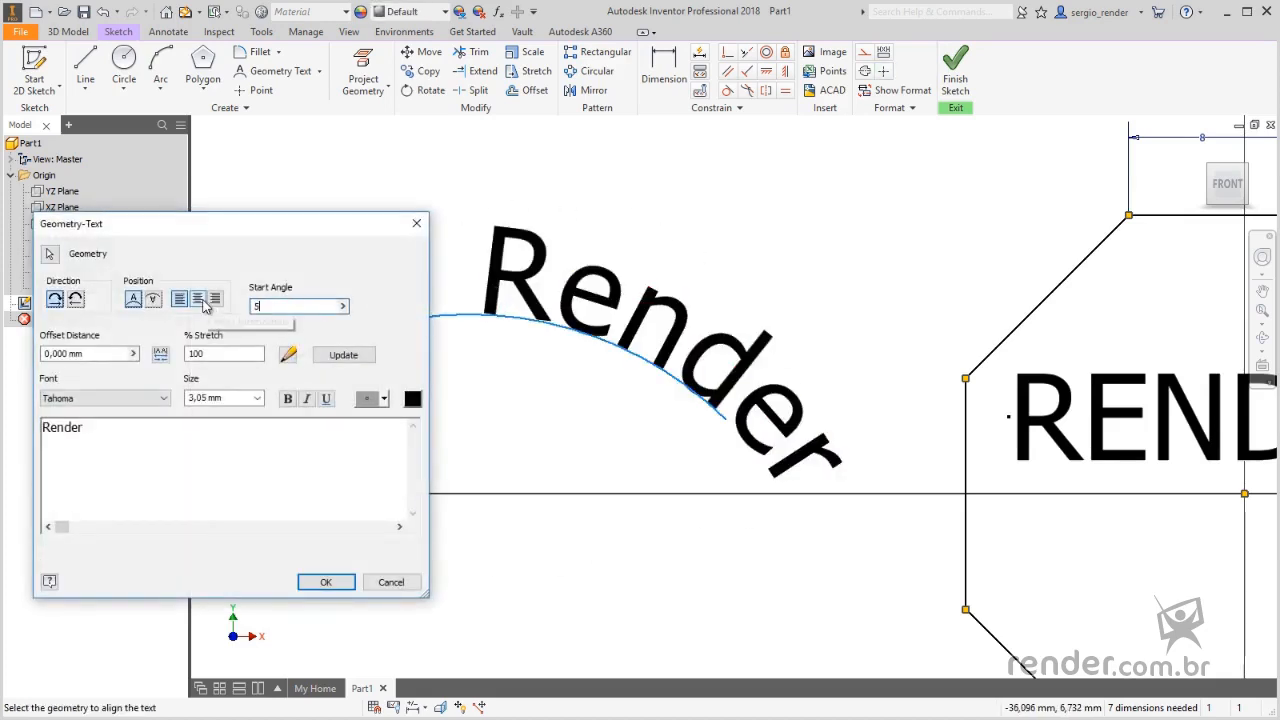
double_click(227, 354)
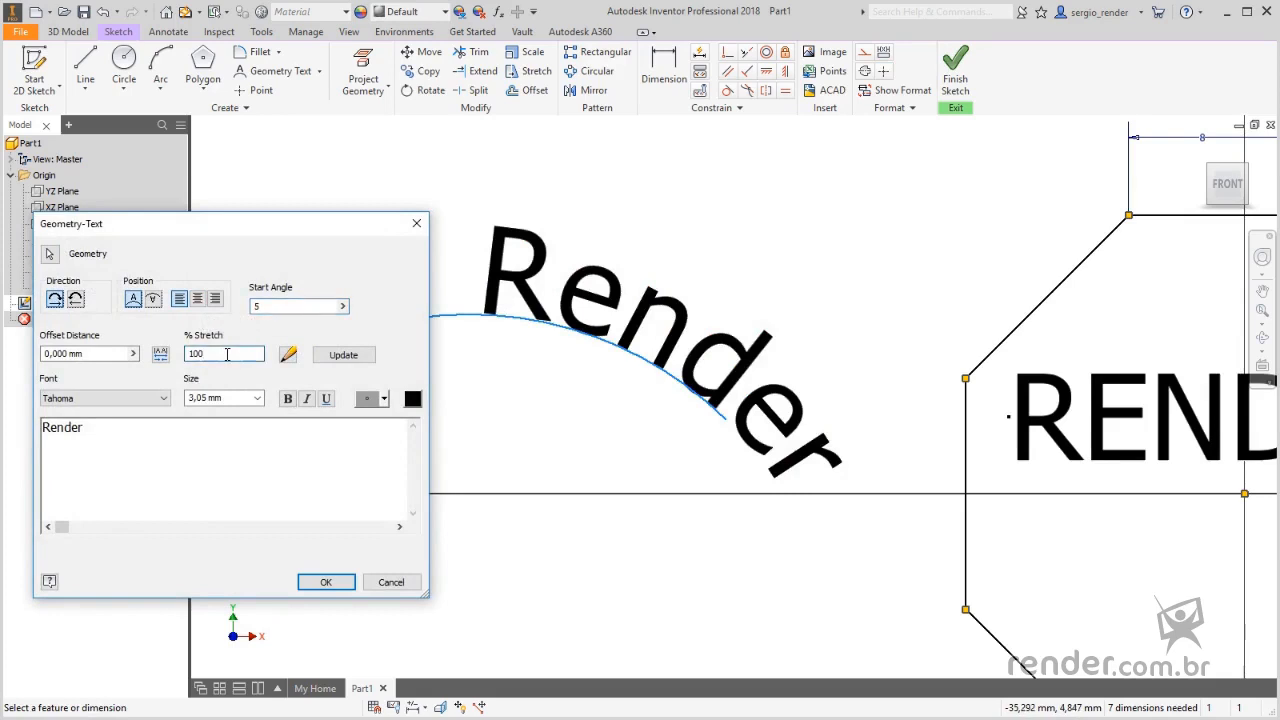
double_click(89, 356)
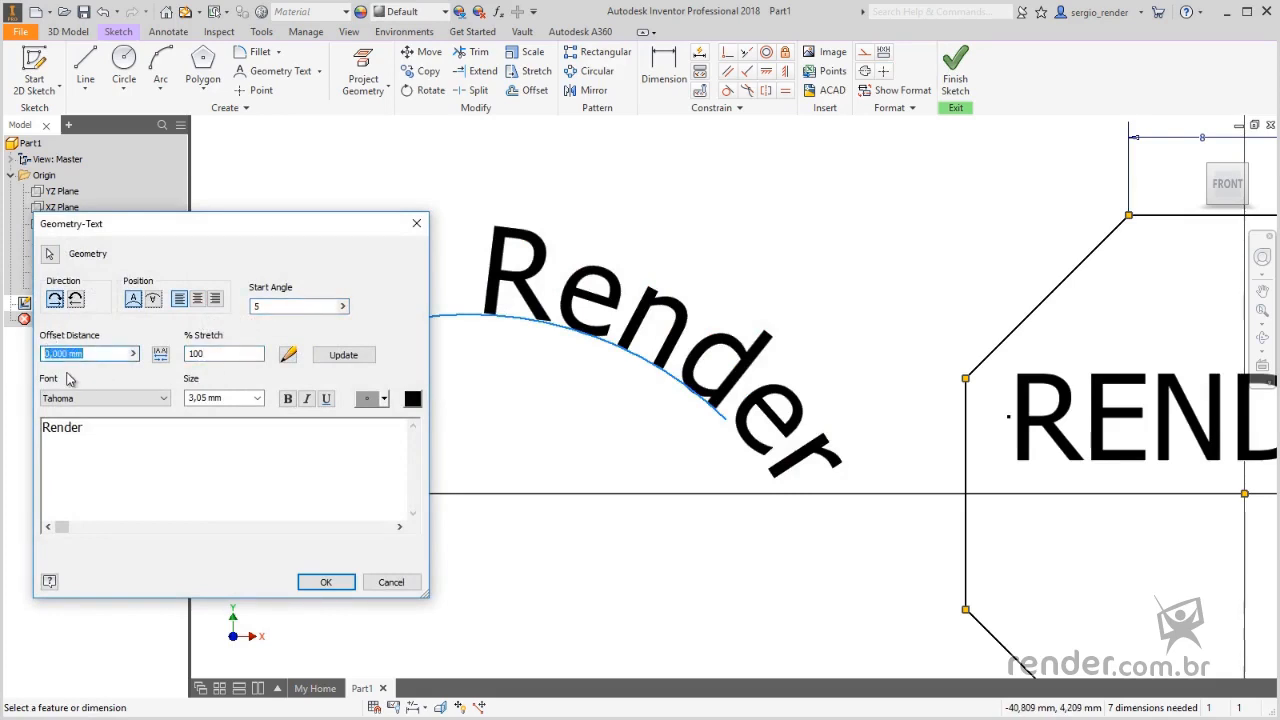
text(3)
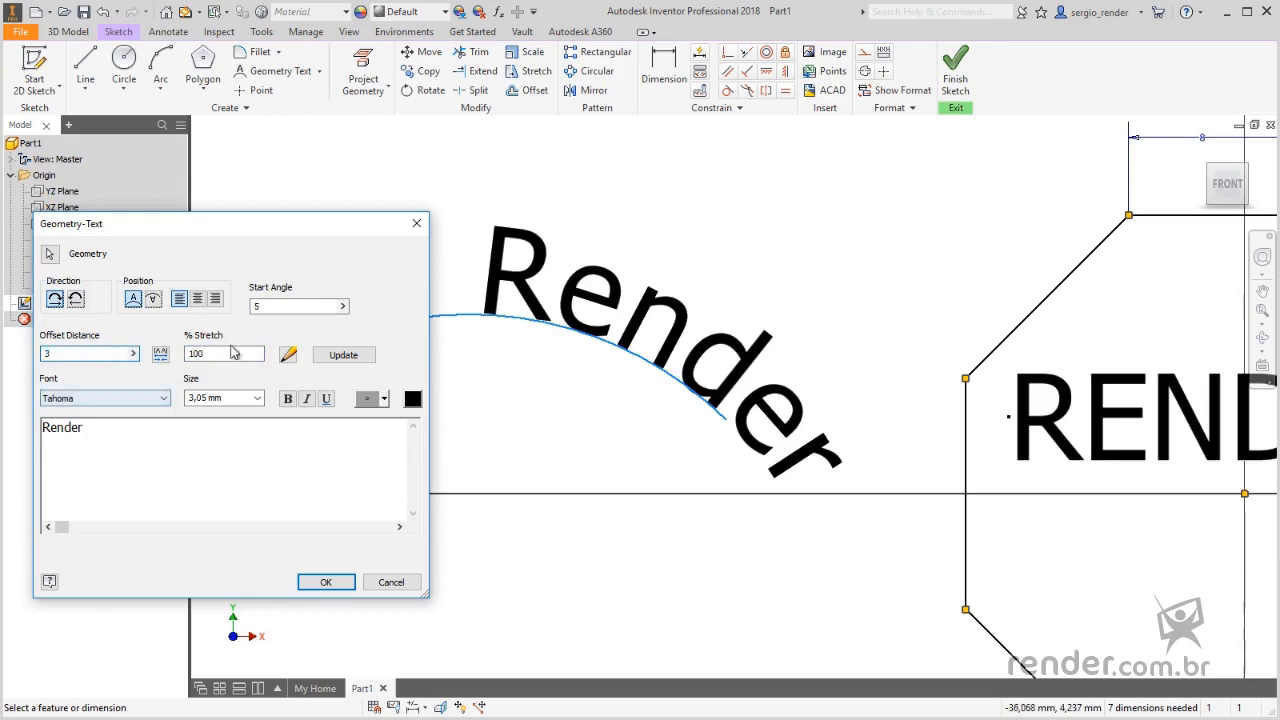
click(322, 584)
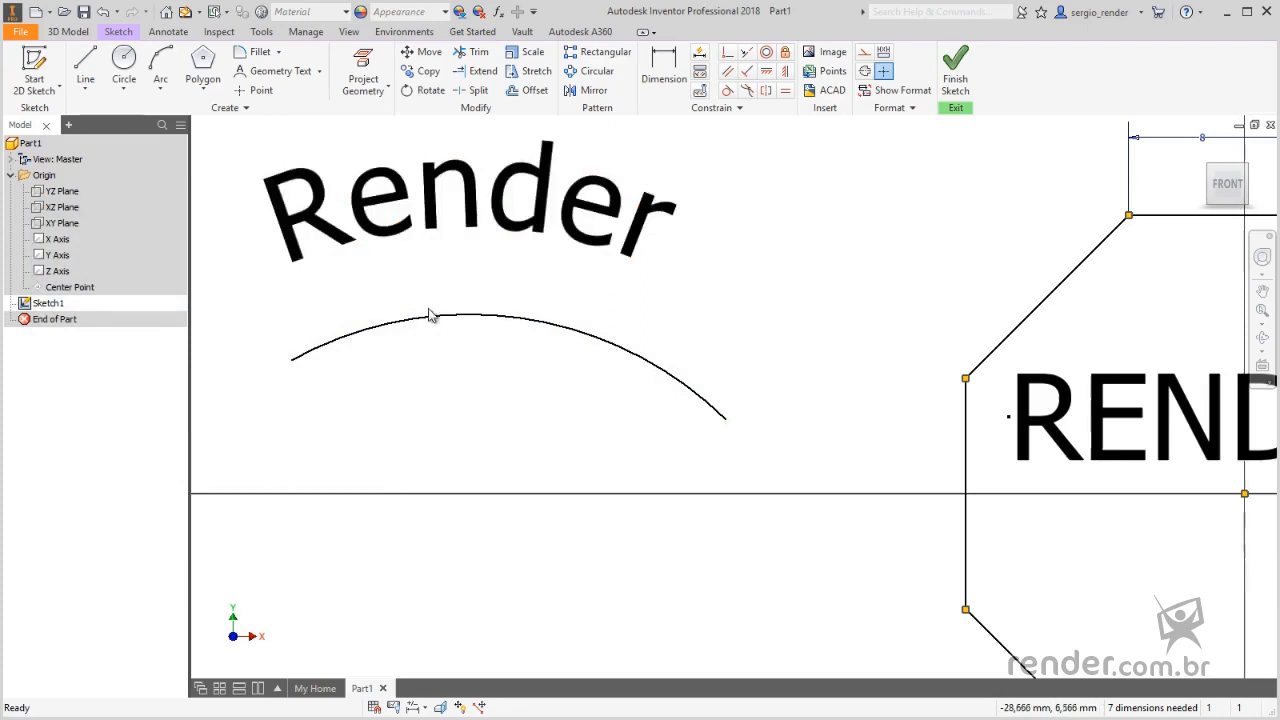
scroll(478, 390, up, 3)
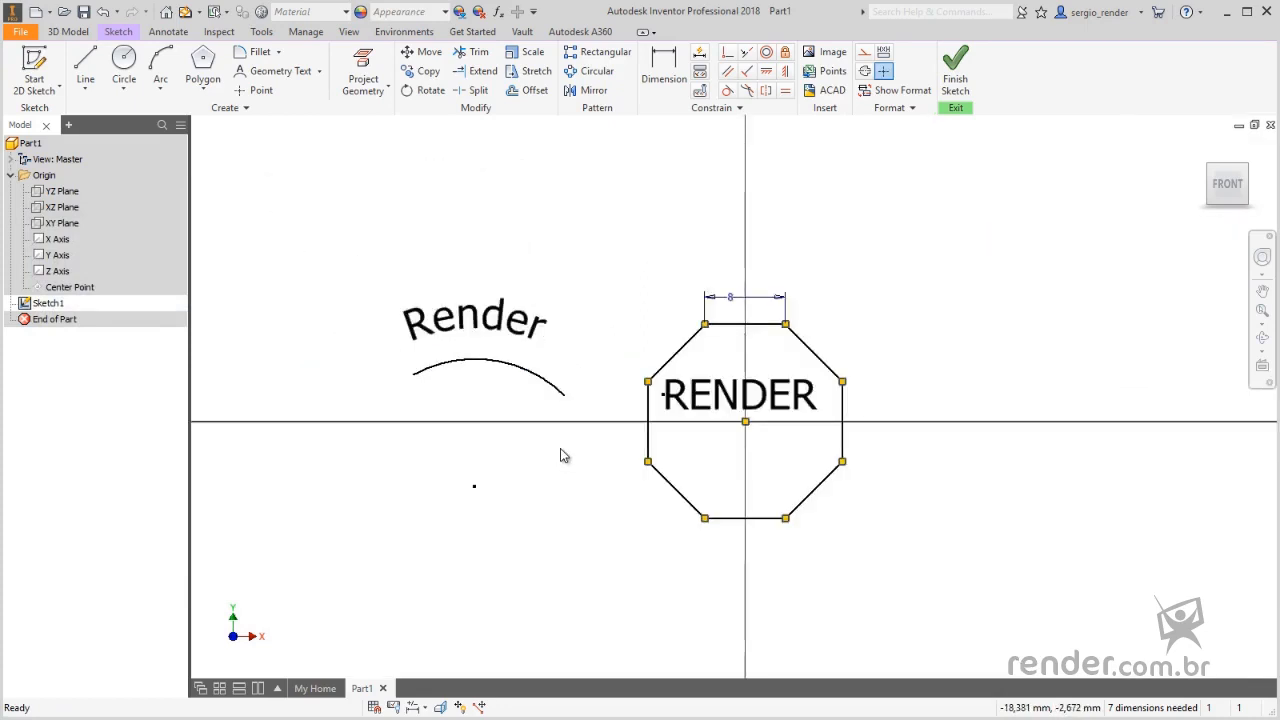
scroll(561, 455, down, 3)
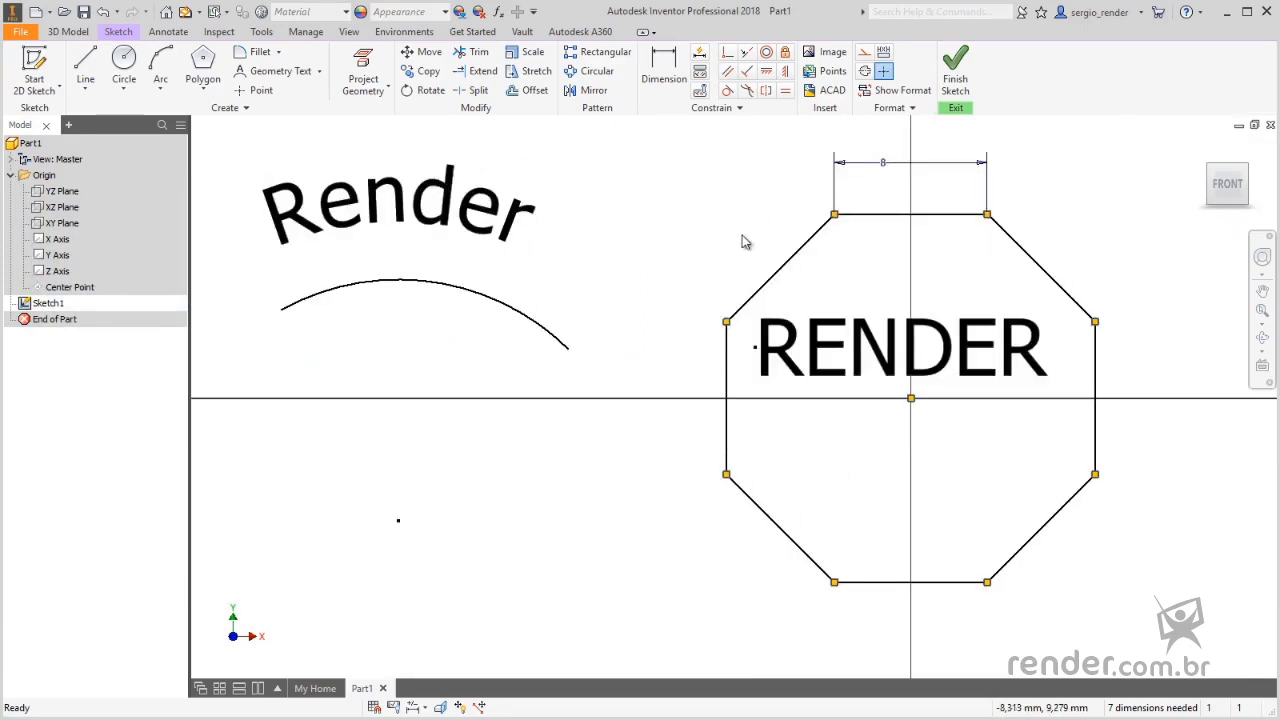